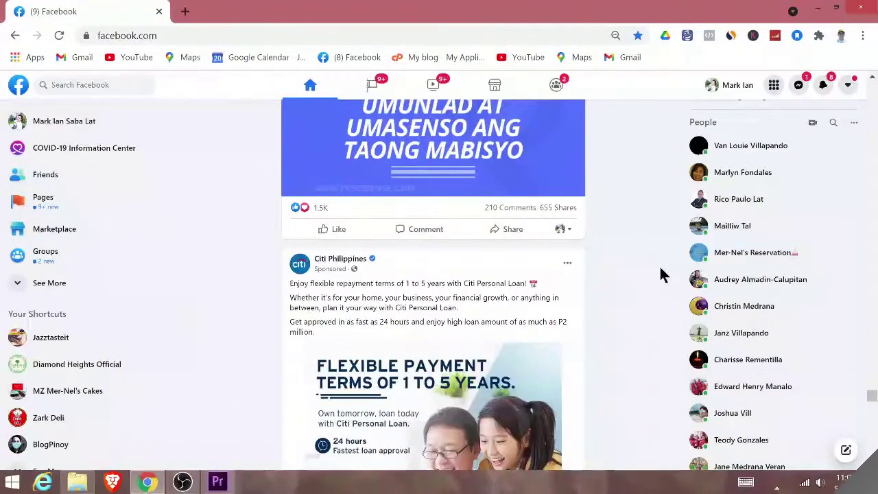
Step: Open the Citi Personal Loan ad's Apply Now link in a new tab and switch to it
{"action": "scroll", "coordinate": [656, 274], "scroll_direction": "down", "scroll_amount": 1}
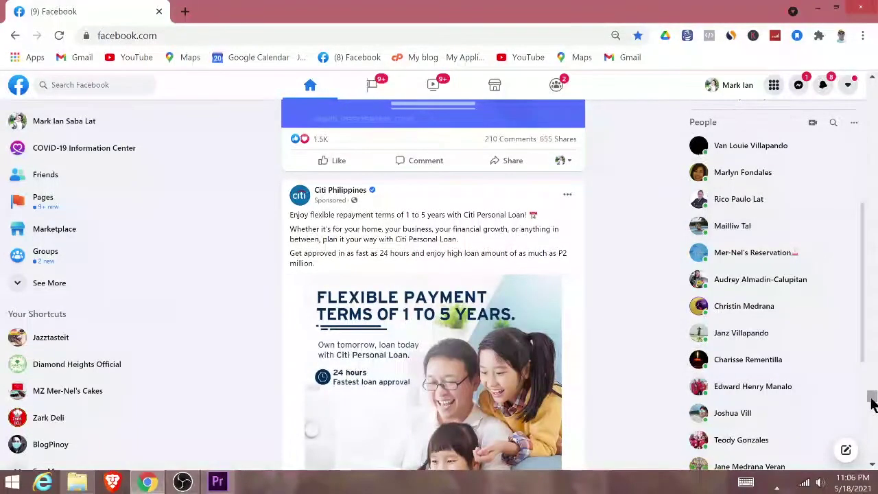
{"action": "scroll", "coordinate": [872, 404], "scroll_direction": "down", "scroll_amount": 1}
{"action": "left_click_drag", "start_coordinate": [872, 403], "coordinate": [871, 397]}
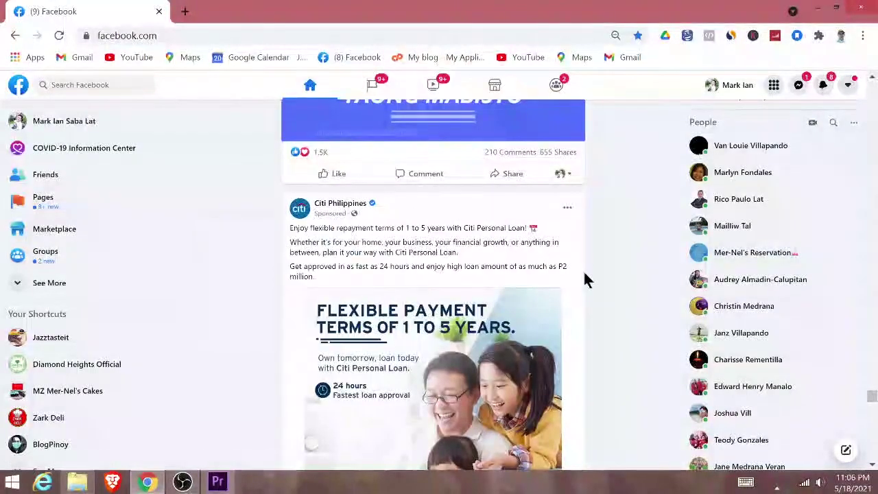
{"action": "scroll", "coordinate": [441, 241], "scroll_direction": "down", "scroll_amount": 1}
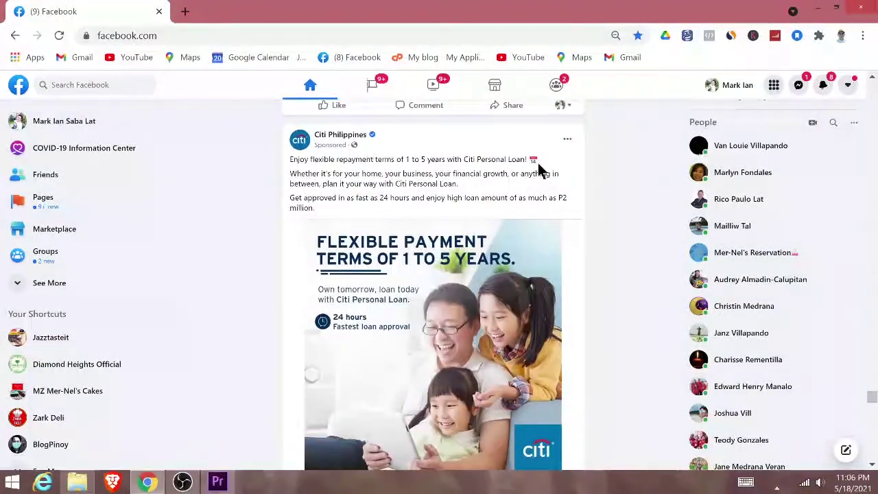
{"action": "scroll", "coordinate": [623, 206], "scroll_direction": "down", "scroll_amount": 2}
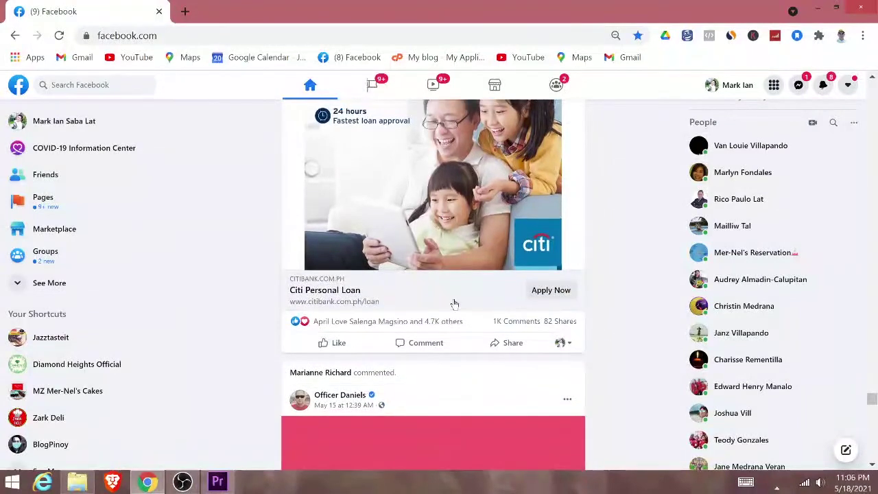
{"action": "scroll", "coordinate": [547, 366], "scroll_direction": "up", "scroll_amount": 1}
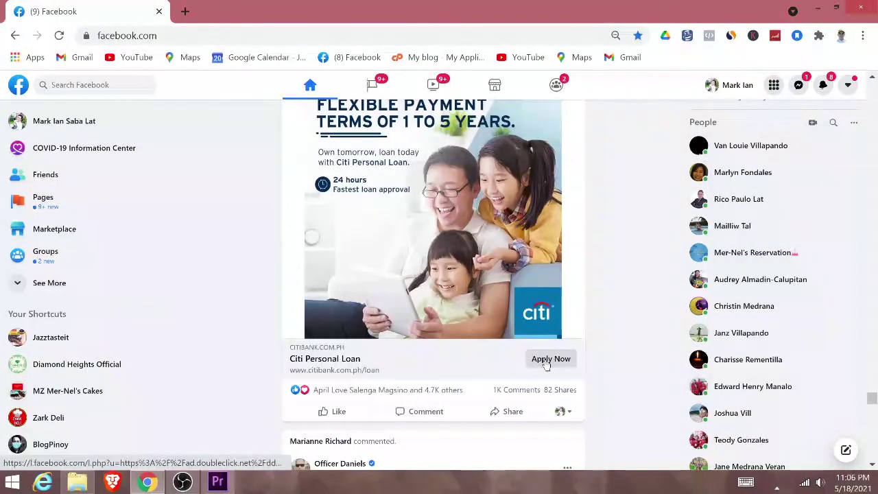
{"action": "right_click", "coordinate": [546, 364]}
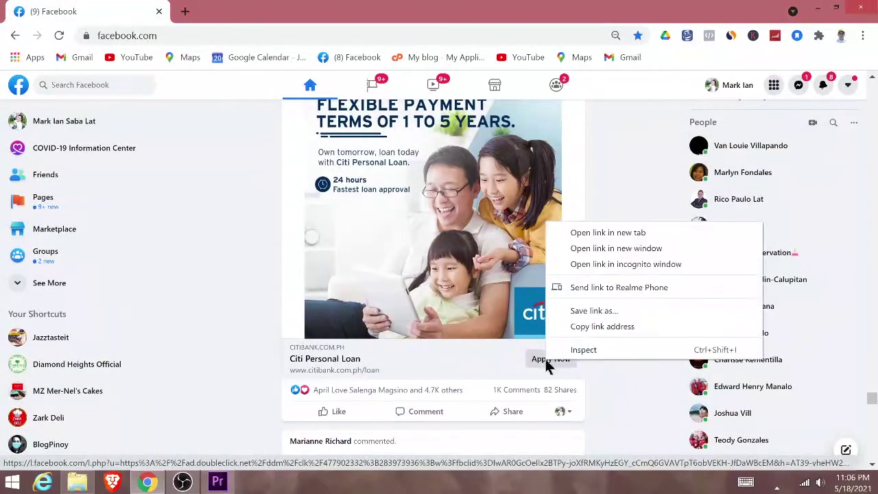
{"action": "left_click", "coordinate": [599, 228]}
{"action": "left_click", "coordinate": [211, 22]}
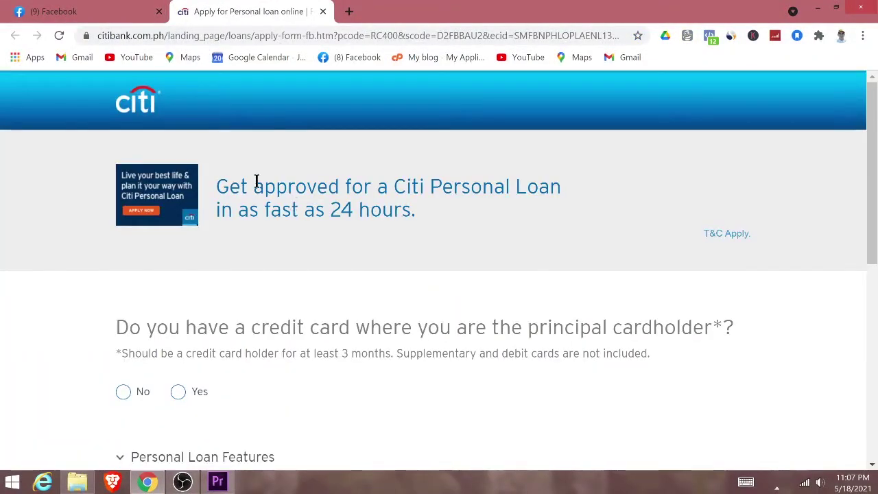
Step: Scroll through the Citi personal loan page, then close its tab to return to Facebook
{"action": "scroll", "coordinate": [257, 181], "scroll_direction": "down", "scroll_amount": 2}
{"action": "scroll", "coordinate": [256, 181], "scroll_direction": "down", "scroll_amount": 4}
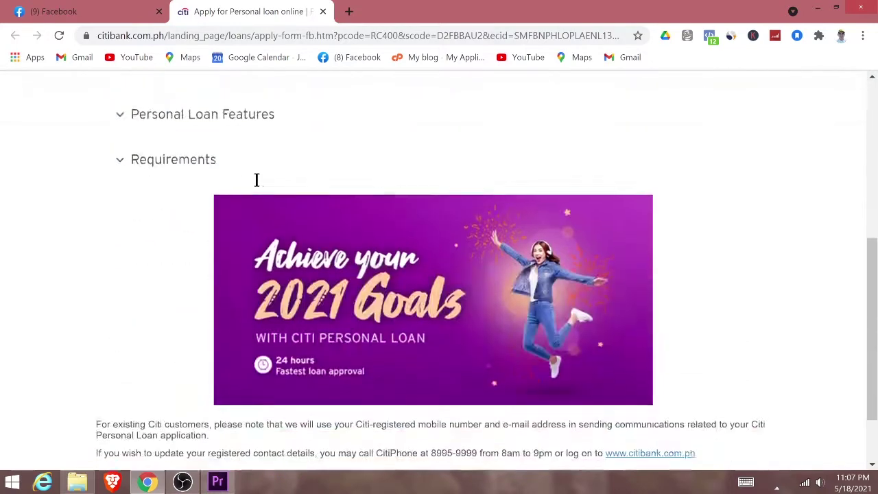
{"action": "scroll", "coordinate": [258, 185], "scroll_direction": "up", "scroll_amount": 4}
{"action": "scroll", "coordinate": [257, 182], "scroll_direction": "up", "scroll_amount": 2}
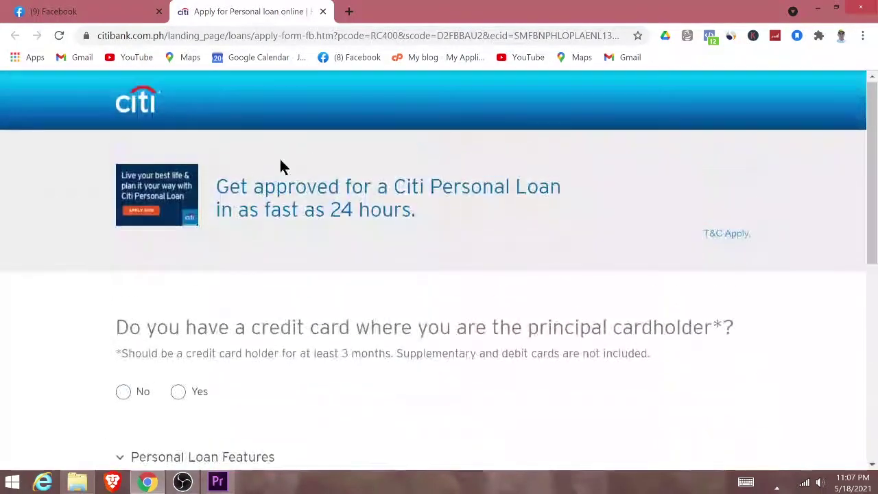
{"action": "left_click", "coordinate": [323, 12]}
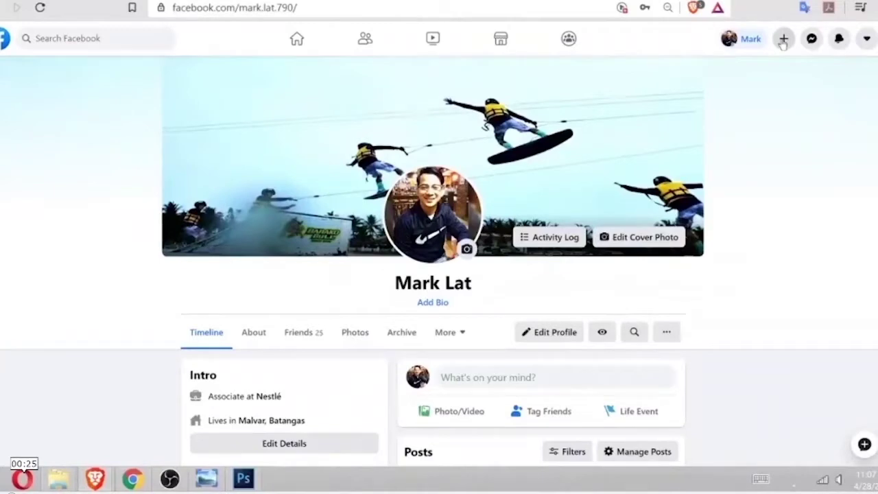
Step: Start a new business Page named Makatea in the Restaurant category
{"action": "left_click", "coordinate": [783, 40]}
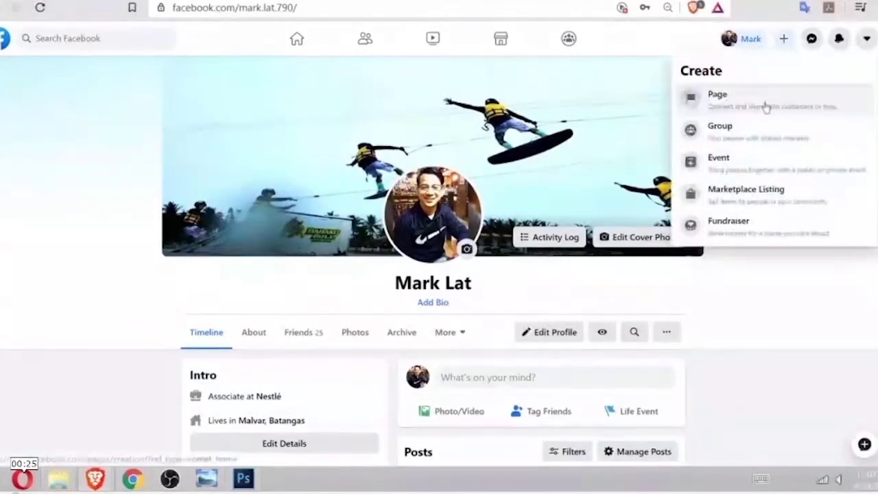
{"action": "left_click", "coordinate": [766, 107]}
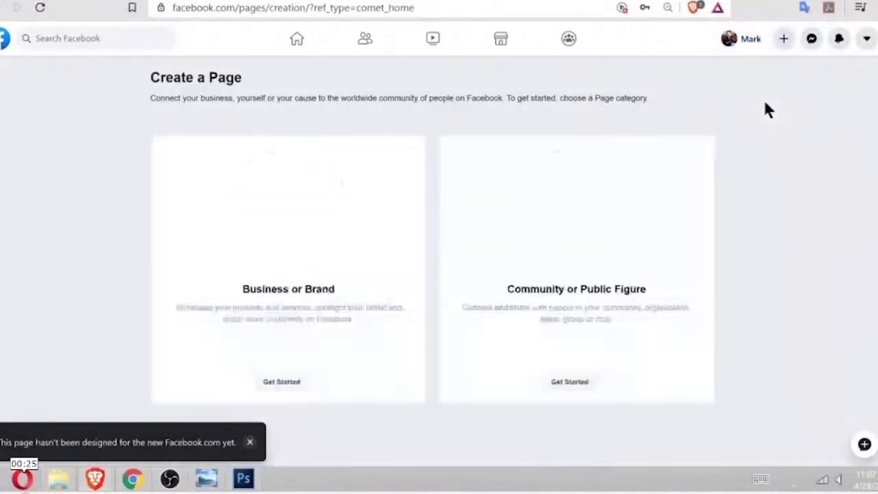
{"action": "left_click", "coordinate": [295, 388]}
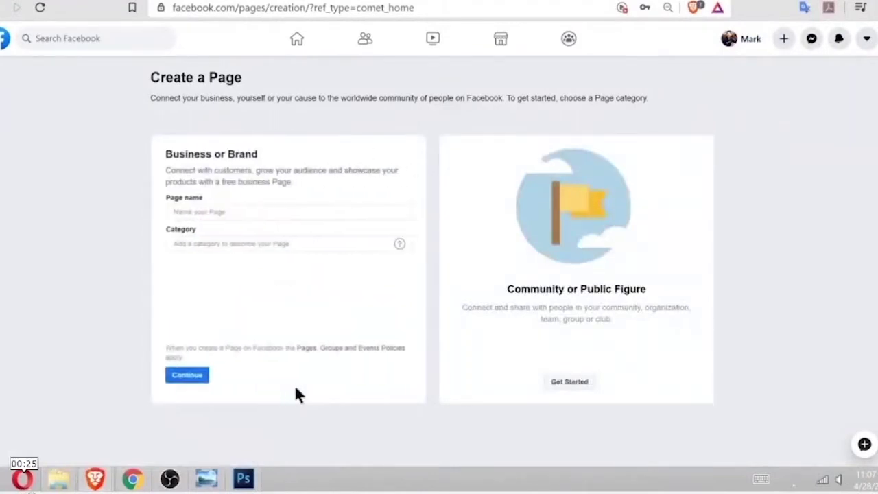
{"action": "left_click", "coordinate": [291, 213]}
{"action": "type", "text": "Makatea"}
{"action": "left_click", "coordinate": [310, 241]}
{"action": "type", "text": "res"}
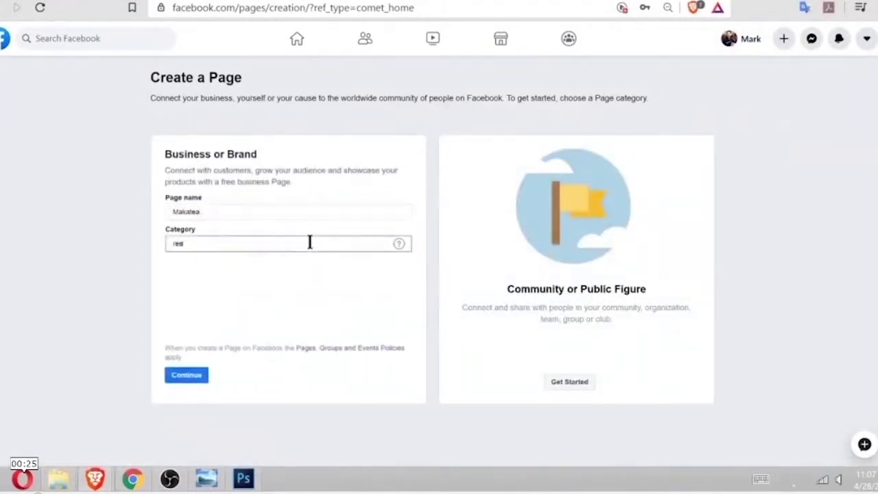
{"action": "left_click", "coordinate": [307, 271]}
Step: Enter the Page's street address and suggested city, then continue
{"action": "left_click", "coordinate": [227, 249]}
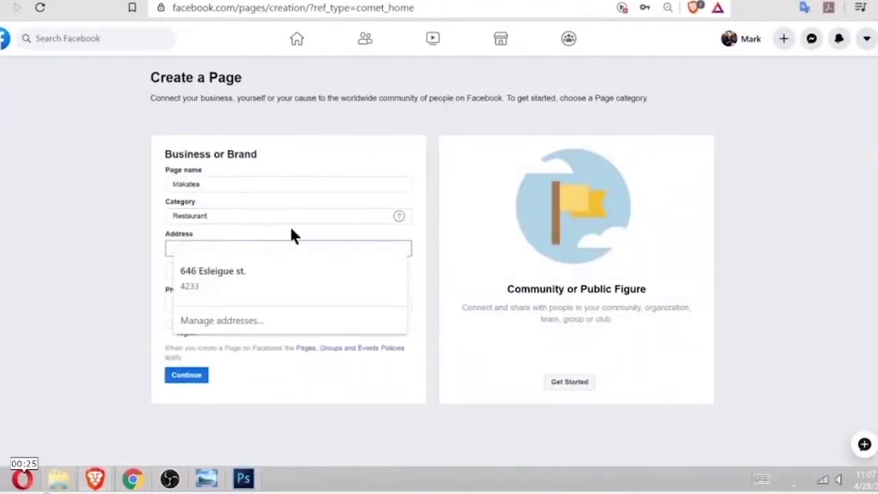
{"action": "type", "text": "esleigue st"}
{"action": "left_click", "coordinate": [311, 272]}
{"action": "left_click", "coordinate": [245, 293]}
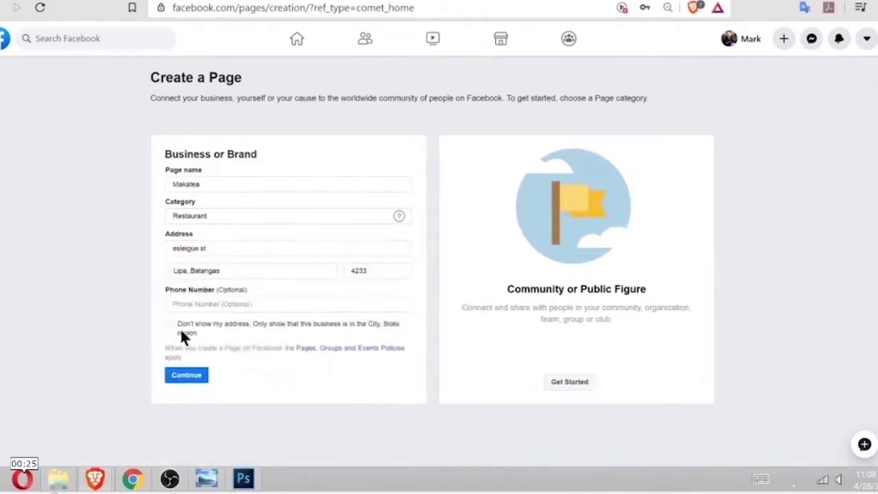
{"action": "left_click", "coordinate": [182, 374]}
Step: Add a tea logo profile picture and the milk1 cover photo, then go to Business Manager
{"action": "left_click", "coordinate": [504, 270]}
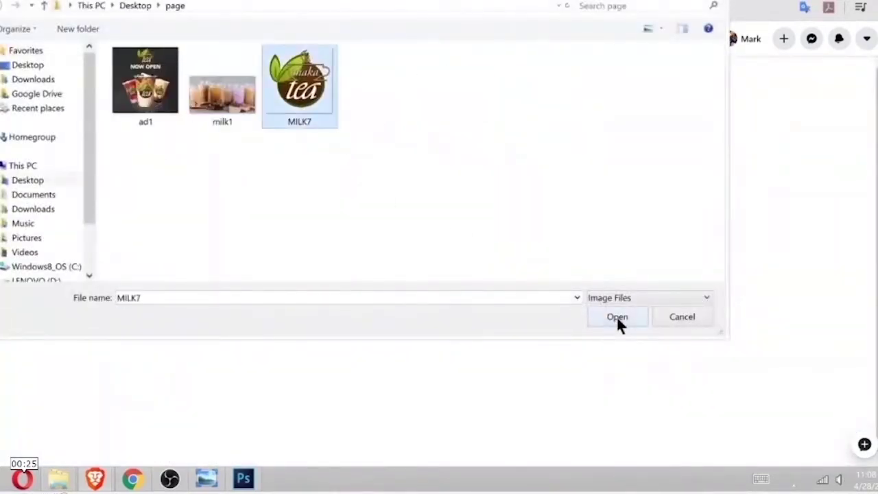
{"action": "left_click", "coordinate": [616, 315]}
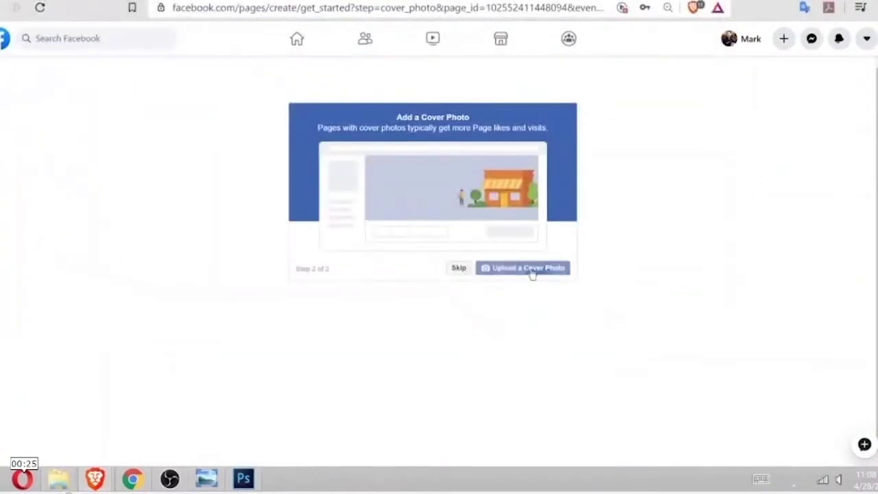
{"action": "left_click", "coordinate": [527, 267]}
{"action": "left_click", "coordinate": [222, 91]}
{"action": "left_click", "coordinate": [613, 317]}
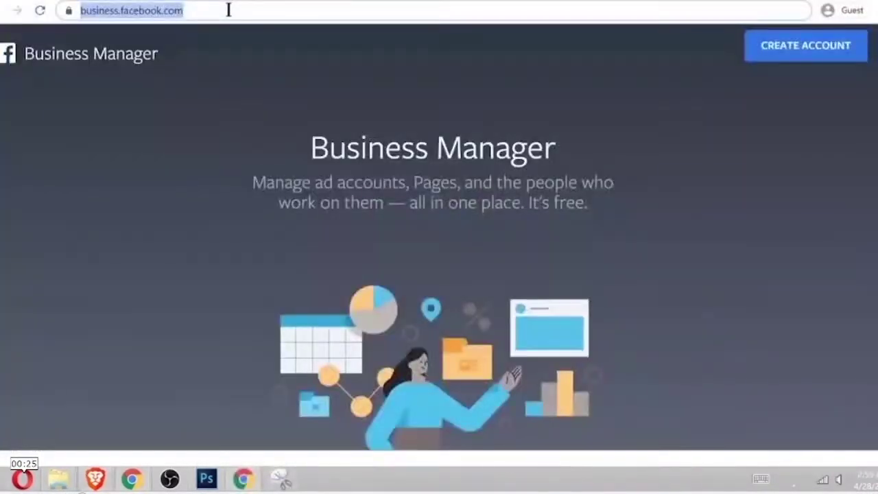
{"action": "key", "text": "Return"}
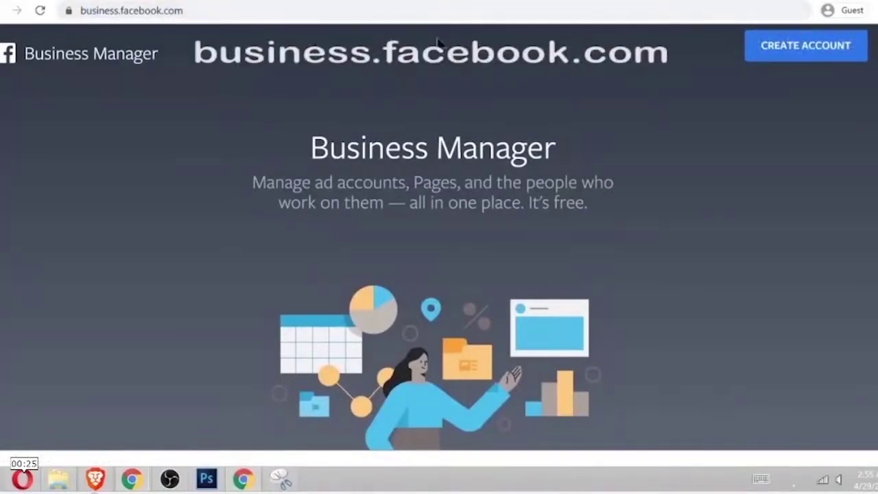
Step: Create a Business Manager account named Makatea's Business with the business e-mail address
{"action": "left_click", "coordinate": [780, 53]}
{"action": "left_click", "coordinate": [392, 174]}
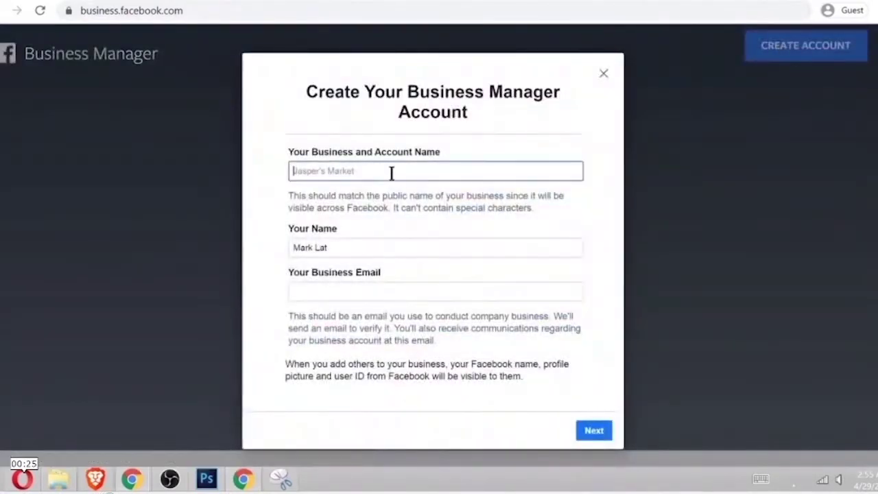
{"action": "type", "text": "Makatea's Business"}
{"action": "left_click", "coordinate": [376, 290]}
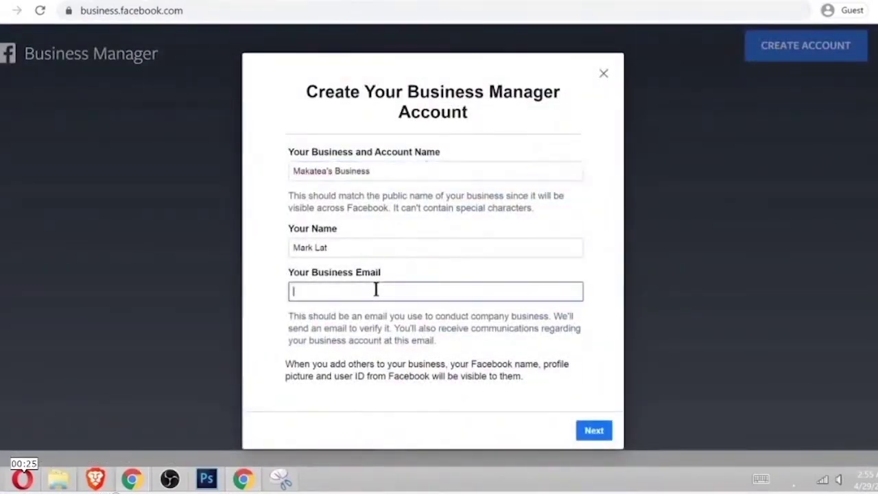
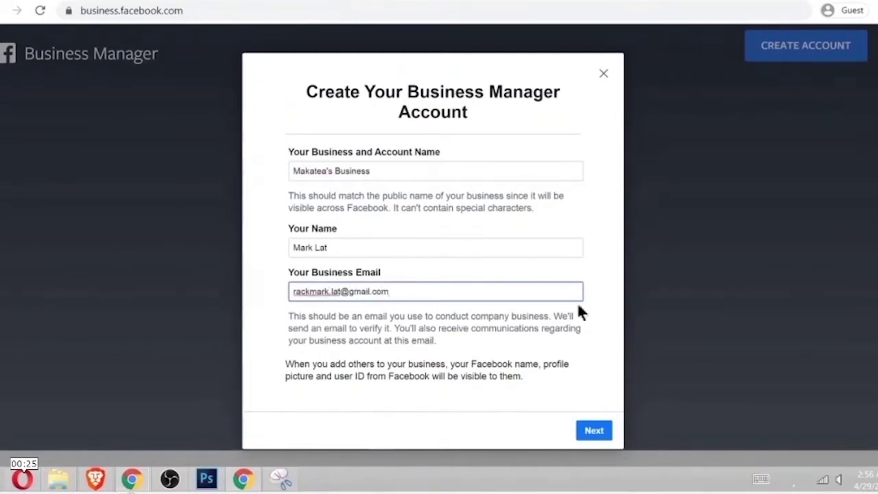
{"action": "left_click", "coordinate": [593, 429]}
Step: Fill in the business address, phone number and website blogpinoy.com
{"action": "left_click", "coordinate": [431, 188]}
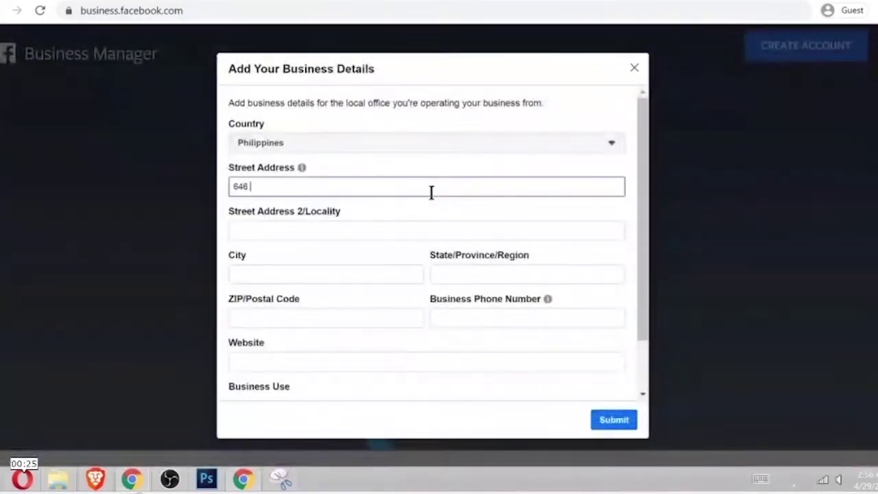
{"action": "left_click", "coordinate": [371, 274]}
{"action": "type", "text": "malvar"}
{"action": "left_click", "coordinate": [482, 273]}
{"action": "type", "text": "batangas"}
{"action": "left_click", "coordinate": [363, 318]}
{"action": "type", "text": "4233"}
{"action": "left_click", "coordinate": [365, 361]}
{"action": "type", "text": "b"}
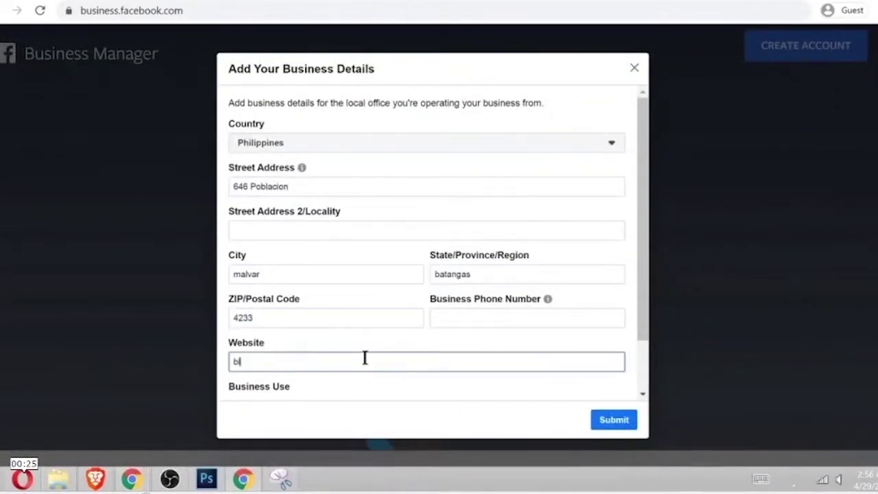
{"action": "type", "text": "logpinoy.com"}
{"action": "left_click", "coordinate": [539, 318]}
Step: Confirm the business e-mail address from the confirmation message
{"action": "scroll", "coordinate": [637, 306], "scroll_direction": "down", "scroll_amount": 1}
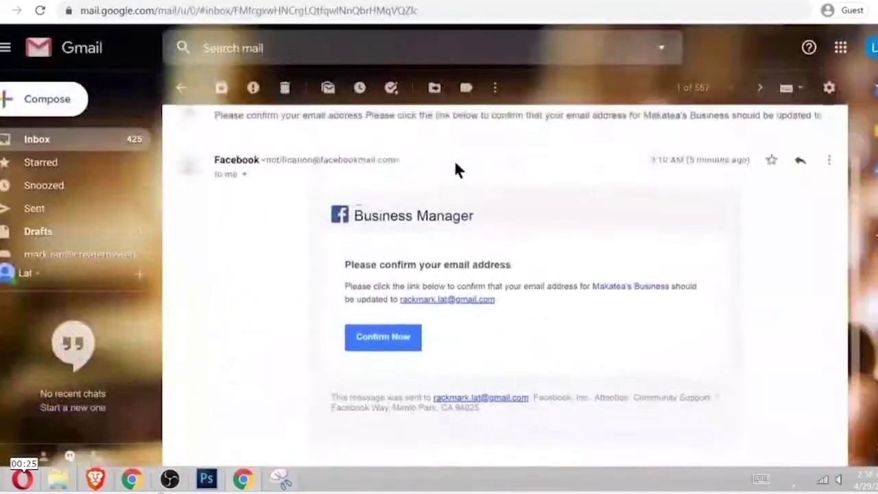
{"action": "scroll", "coordinate": [455, 170], "scroll_direction": "up", "scroll_amount": 1}
{"action": "scroll", "coordinate": [455, 168], "scroll_direction": "down", "scroll_amount": 2}
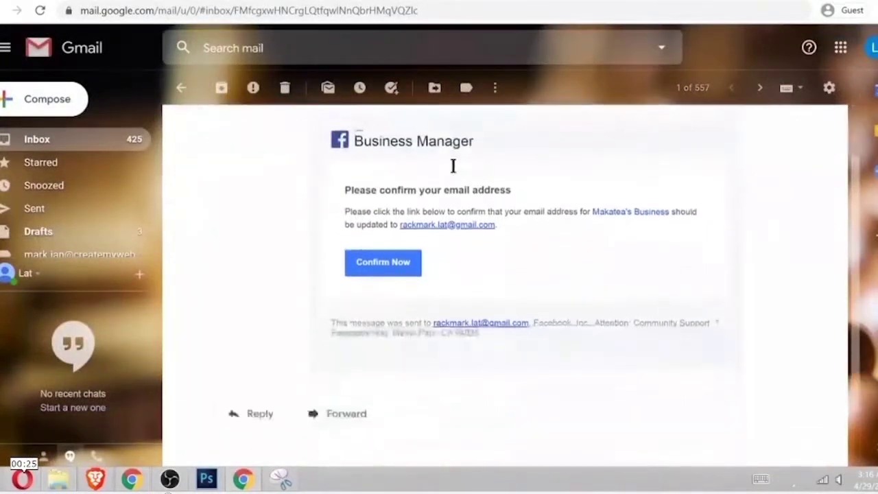
{"action": "left_click", "coordinate": [382, 266]}
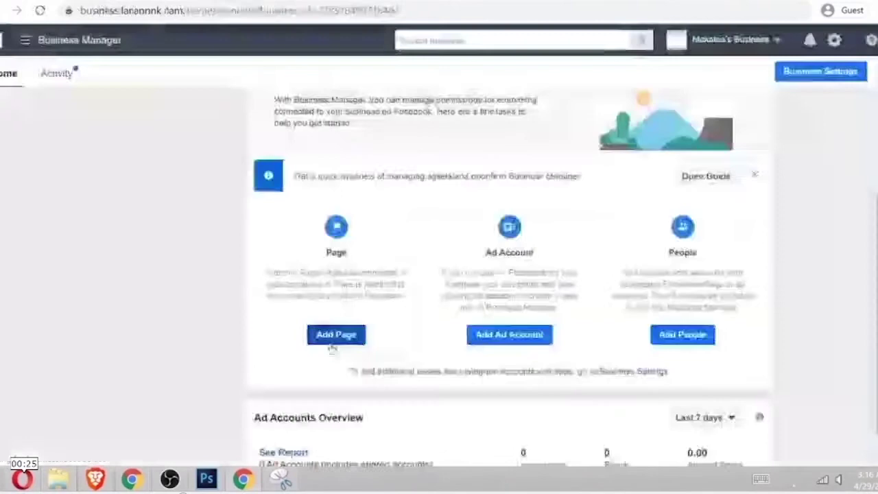
Step: Add the existing Makatea Page to Business Manager
{"action": "left_click", "coordinate": [337, 333]}
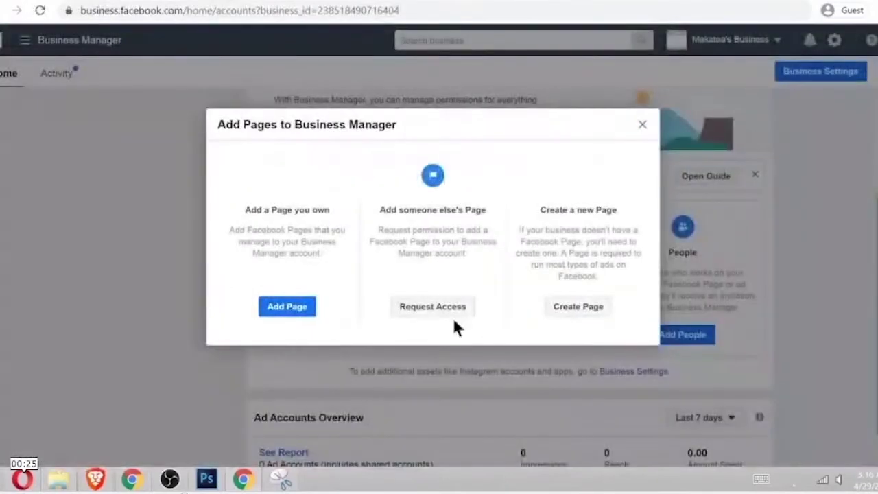
{"action": "left_click", "coordinate": [287, 311]}
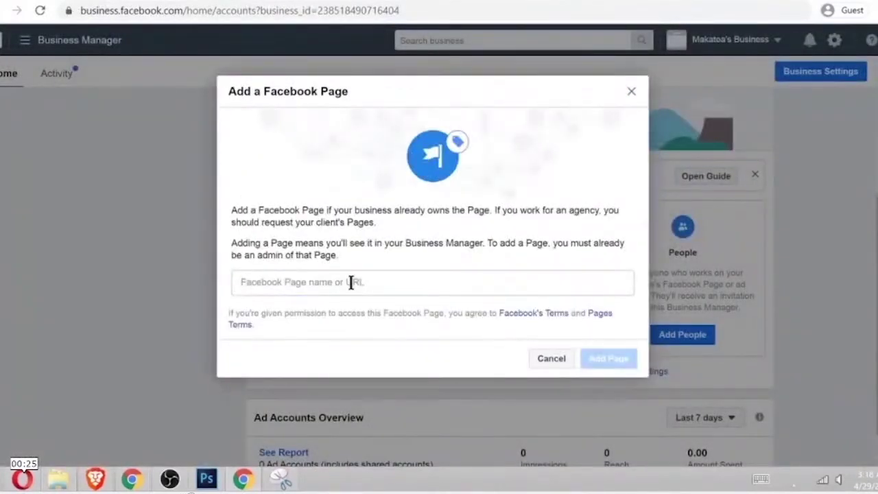
{"action": "left_click", "coordinate": [350, 282]}
{"action": "type", "text": "makate"}
{"action": "left_click", "coordinate": [343, 103]}
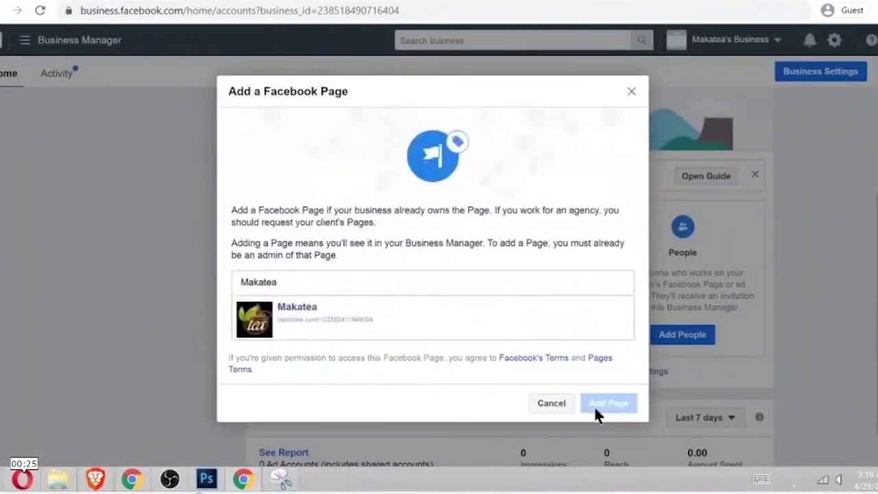
{"action": "left_click", "coordinate": [594, 406]}
{"action": "key", "text": "Escape"}
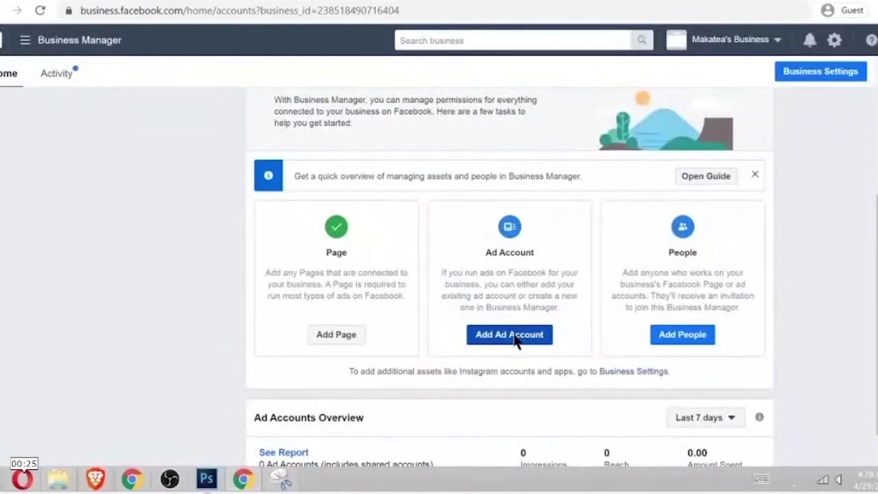
Step: Create a new ad account in Philippine Peso and assign Manage Ad Account admin access
{"action": "left_click", "coordinate": [515, 337]}
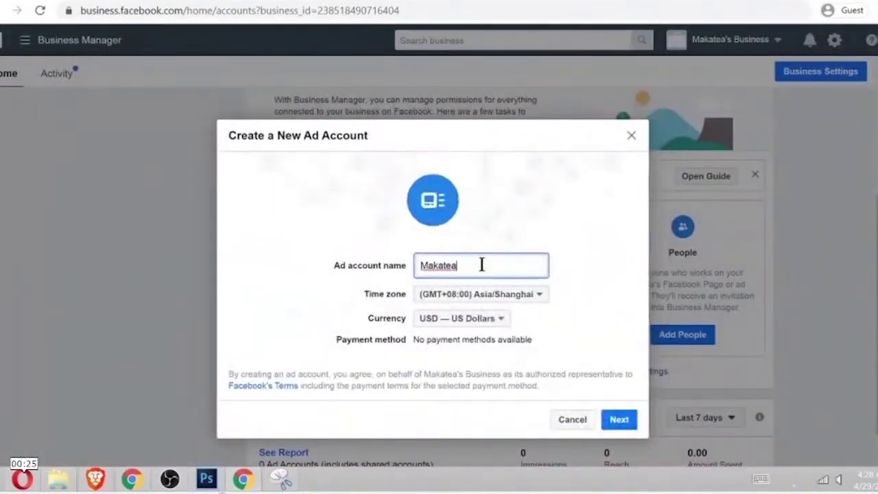
{"action": "left_click", "coordinate": [462, 318]}
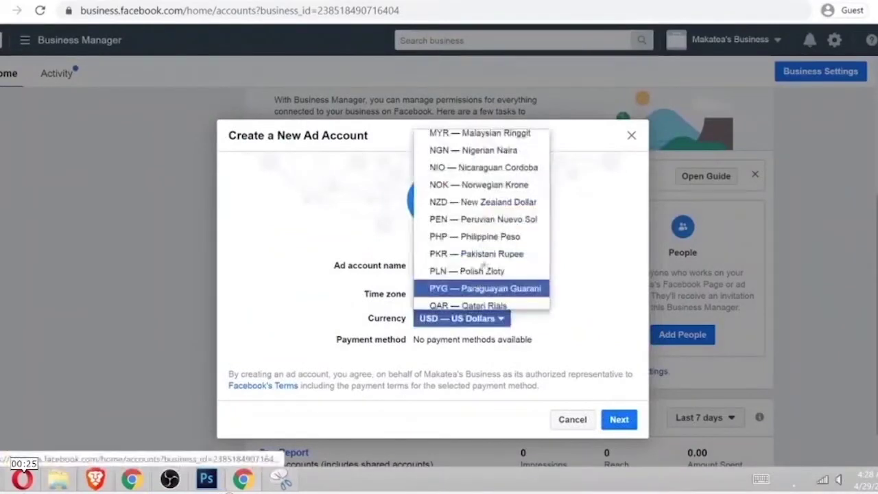
{"action": "left_click", "coordinate": [477, 237]}
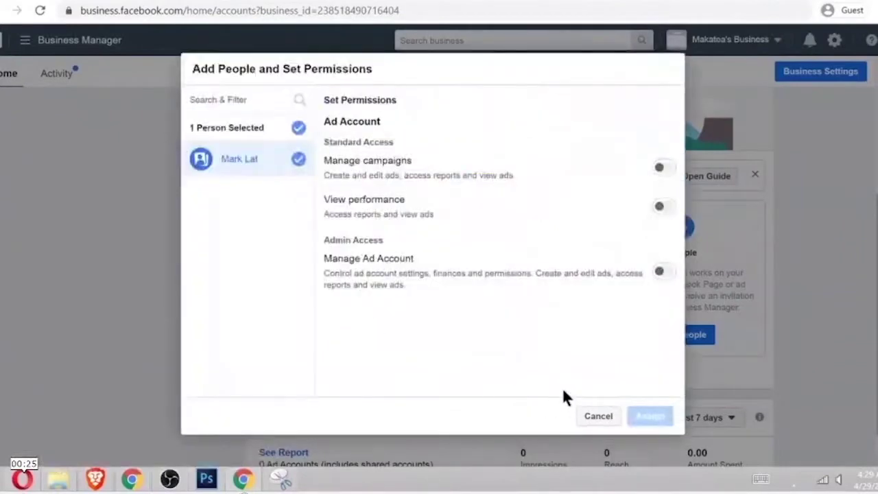
{"action": "left_click", "coordinate": [664, 273]}
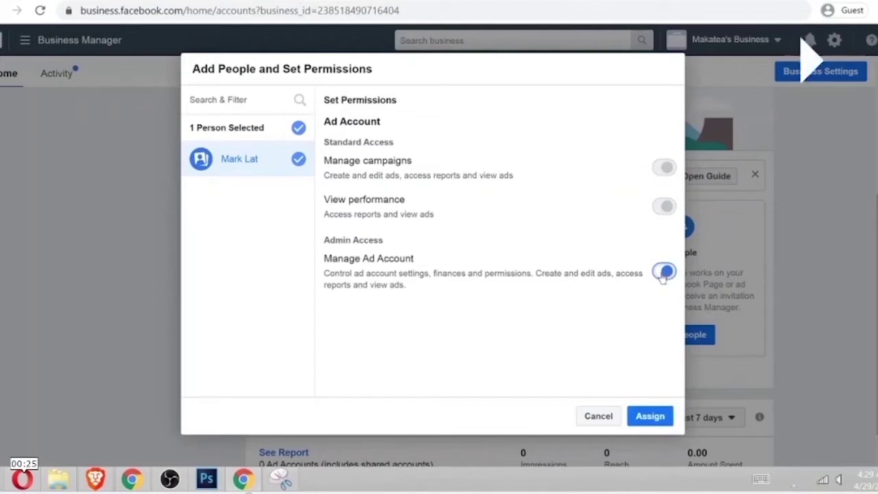
{"action": "left_click", "coordinate": [652, 416]}
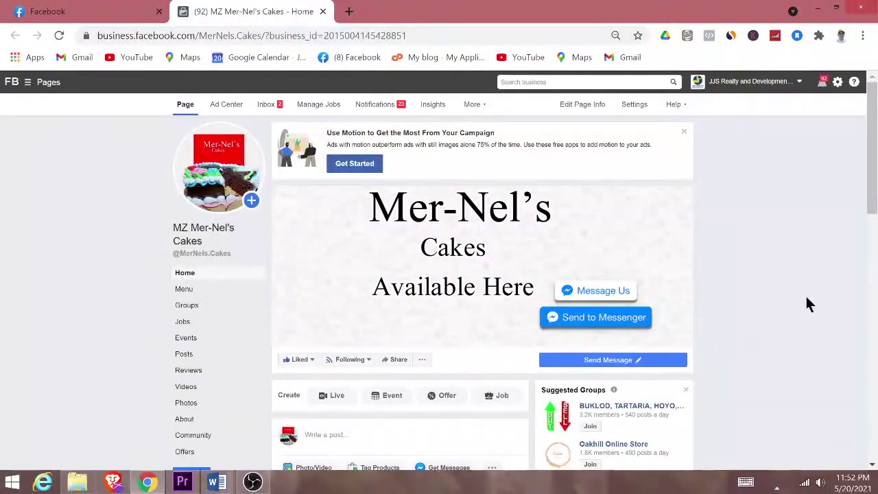
Step: Go to Ads Manager from the business navigation shortcuts menu
{"action": "left_click", "coordinate": [27, 83]}
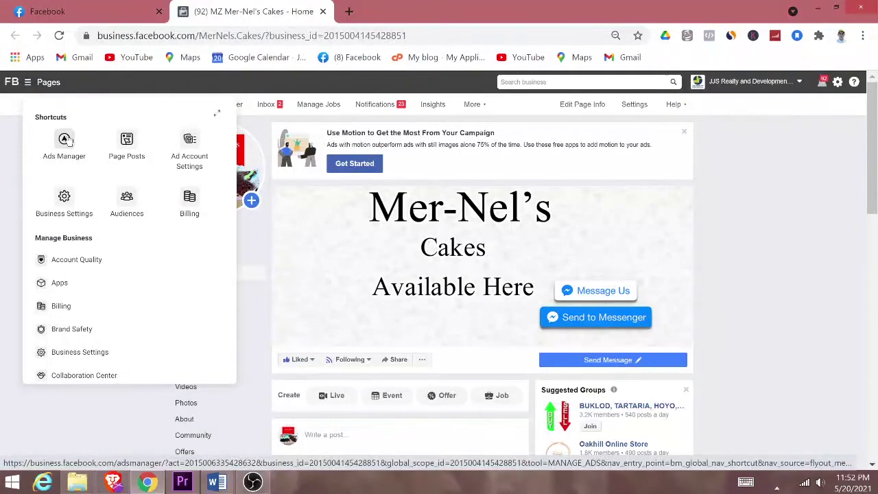
{"action": "left_click", "coordinate": [67, 140]}
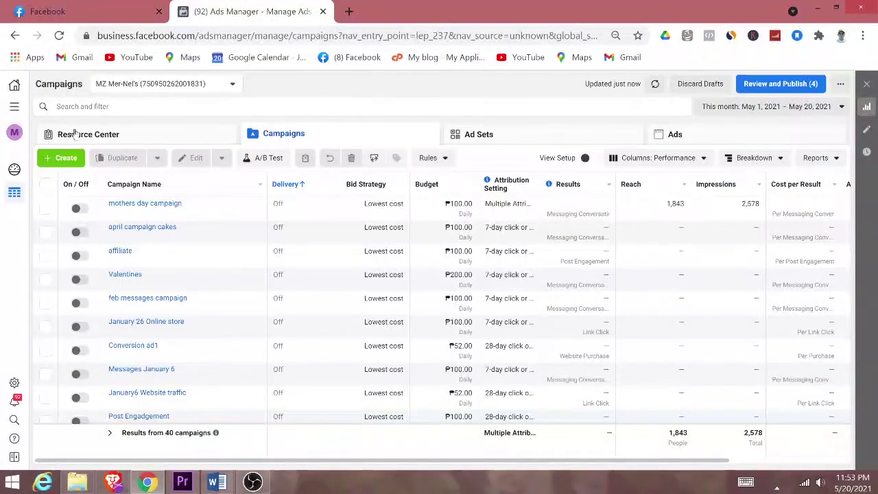
Step: Start a Brand awareness campaign named sample, with ad set sample adset and ad sample ad
{"action": "left_click", "coordinate": [72, 159]}
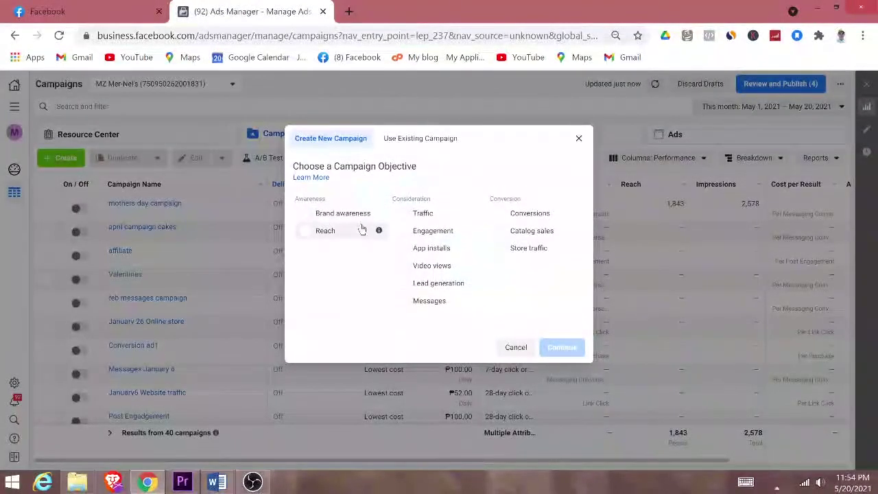
{"action": "left_click", "coordinate": [332, 218]}
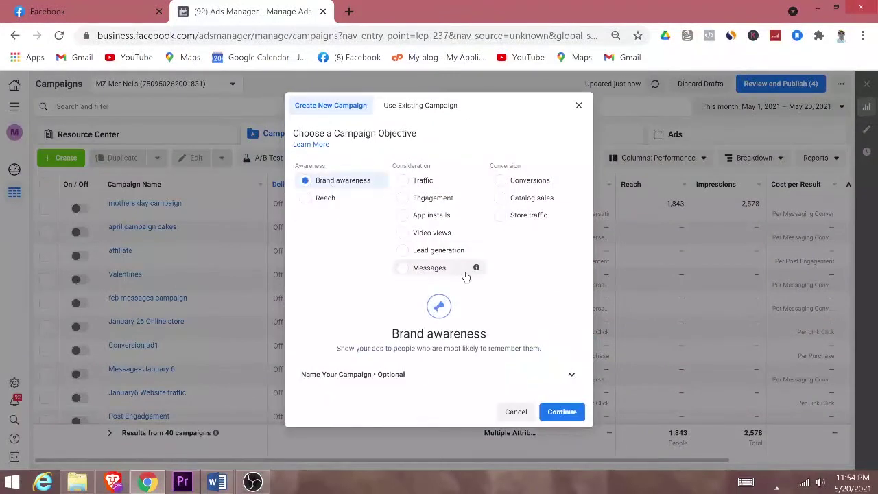
{"action": "left_click", "coordinate": [412, 377]}
{"action": "left_click", "coordinate": [407, 291]}
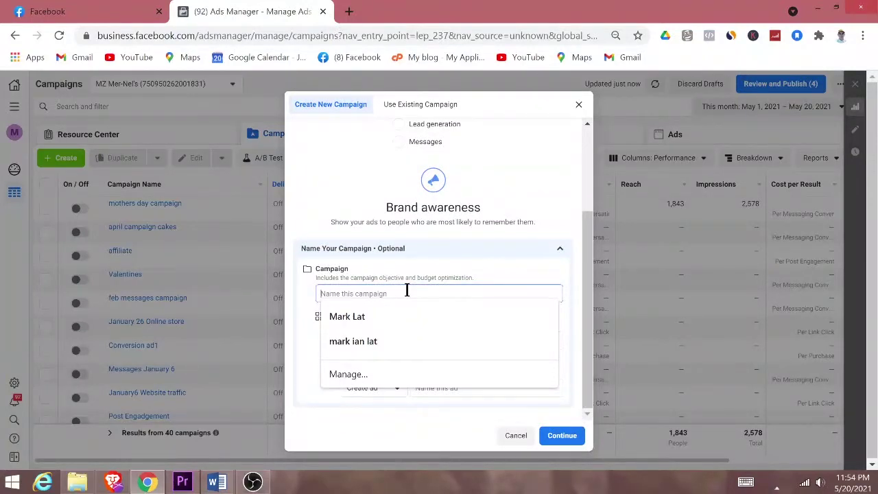
{"action": "type", "text": "sample"}
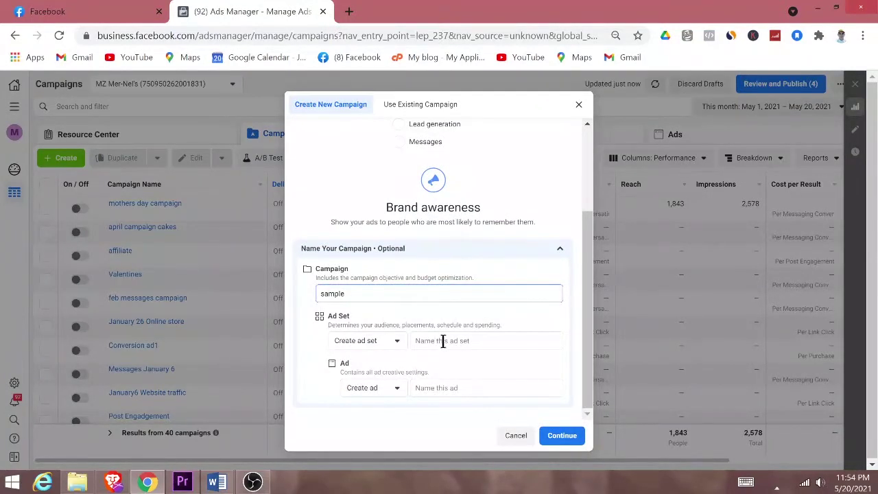
{"action": "left_click", "coordinate": [442, 341]}
{"action": "type", "text": "sample adset"}
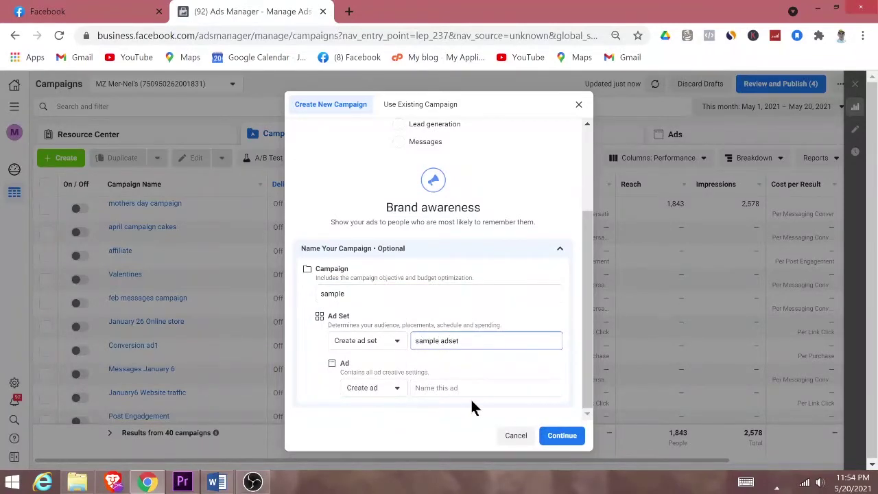
{"action": "left_click", "coordinate": [473, 387]}
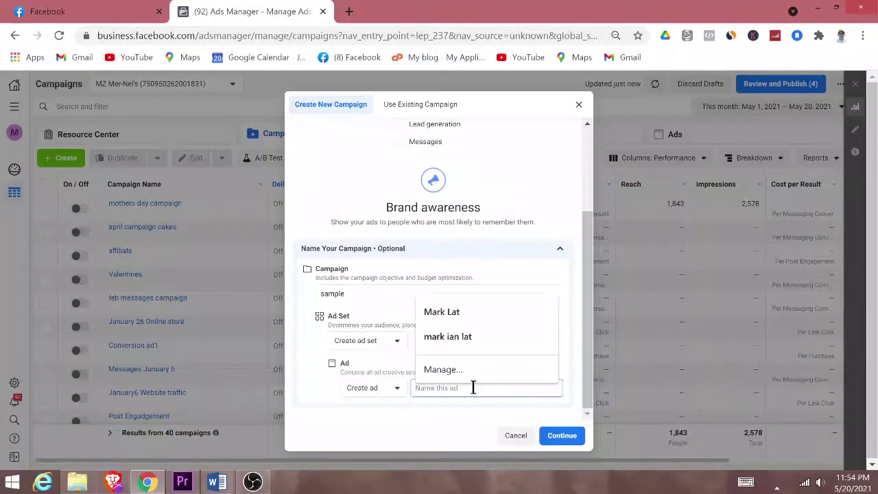
{"action": "type", "text": "sample ad"}
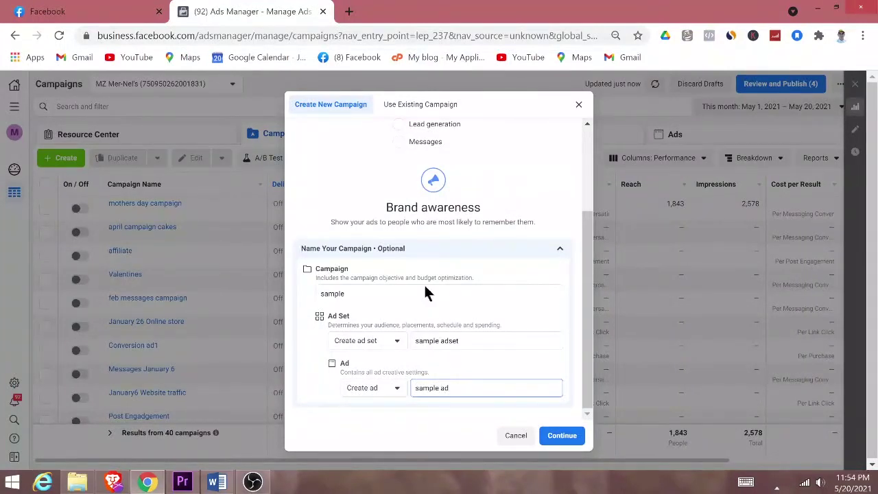
Step: Check the campaign, ad set and ad names and create the drafts
{"action": "left_click", "coordinate": [369, 295]}
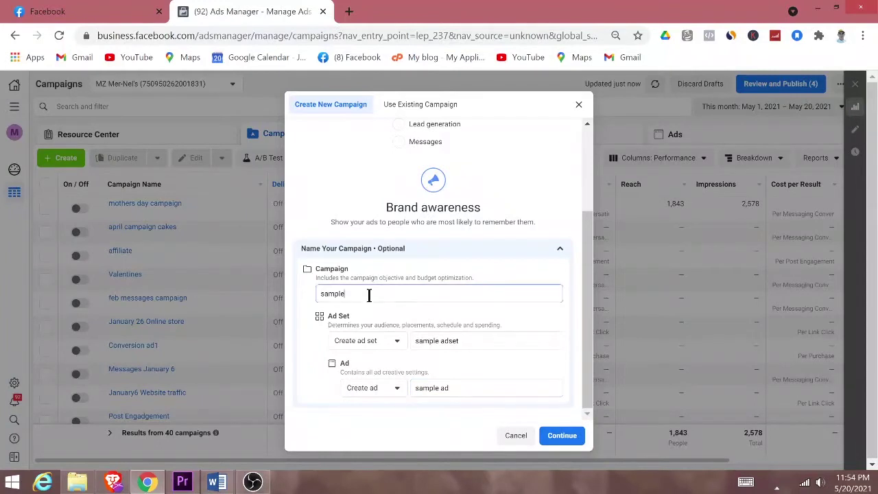
{"action": "left_click", "coordinate": [484, 338]}
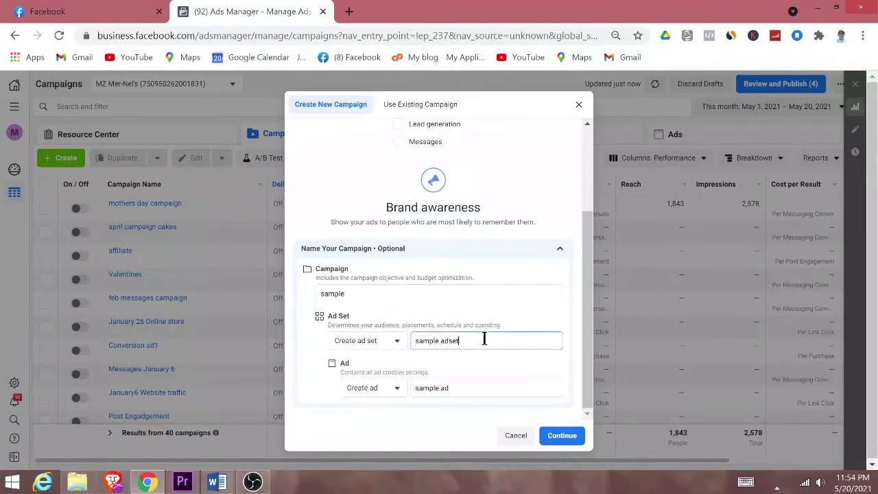
{"action": "left_click", "coordinate": [488, 386]}
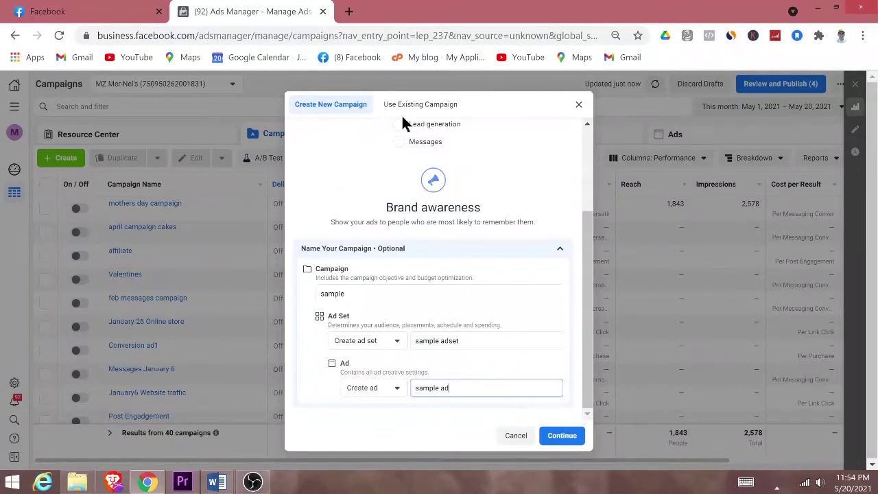
{"action": "left_click", "coordinate": [558, 436]}
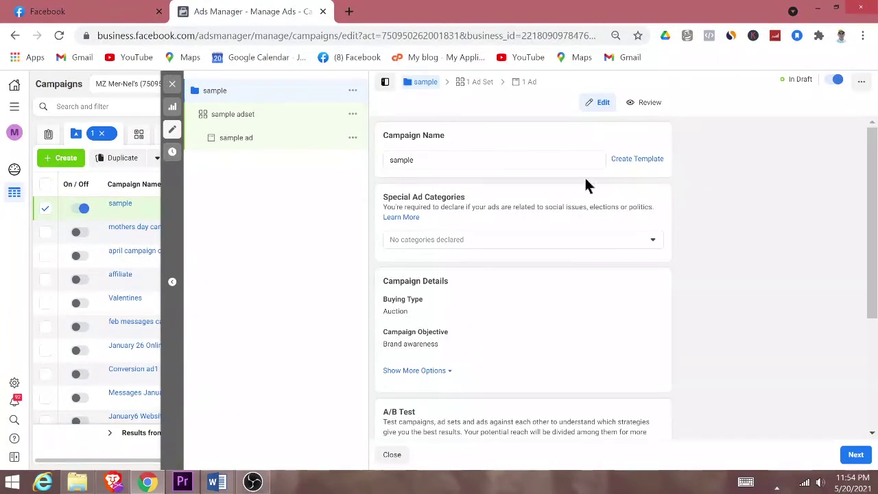
Step: Turn on Campaign Budget Optimization and set the daily budget to ₱50
{"action": "scroll", "coordinate": [709, 245], "scroll_direction": "down", "scroll_amount": 3}
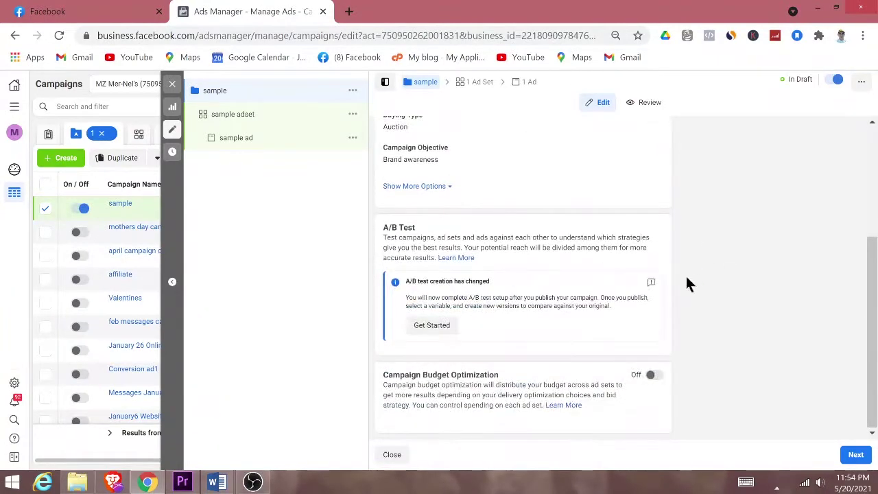
{"action": "left_click", "coordinate": [654, 376]}
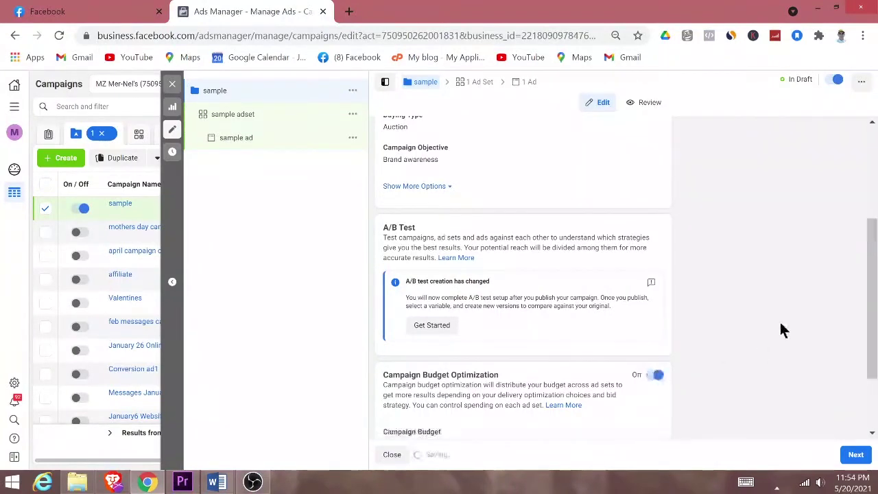
{"action": "scroll", "coordinate": [773, 314], "scroll_direction": "down", "scroll_amount": 2}
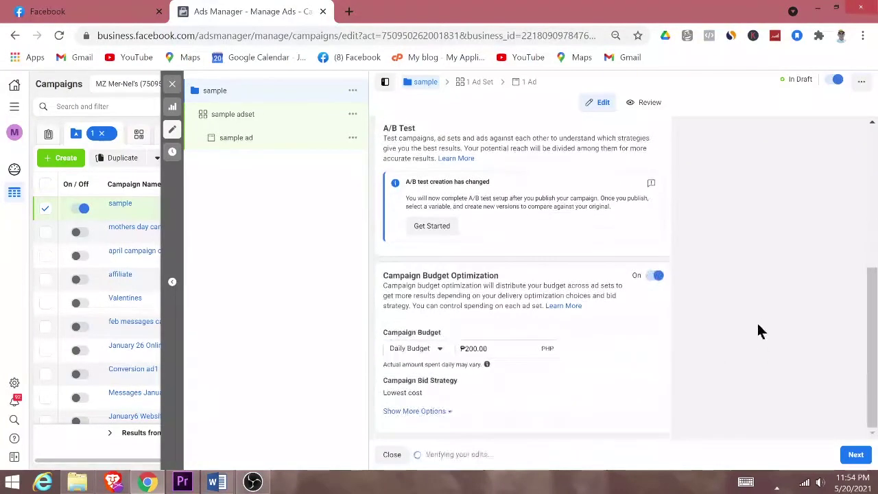
{"action": "left_click", "coordinate": [501, 345]}
{"action": "type", "text": "50"}
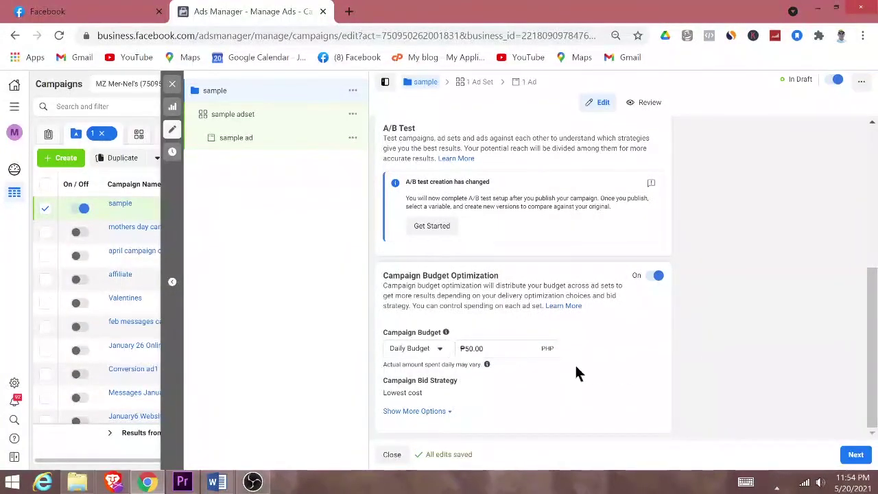
Step: Give the sample adset an end date of May 31, 2021 at 12:00 AM
{"action": "left_click", "coordinate": [856, 458]}
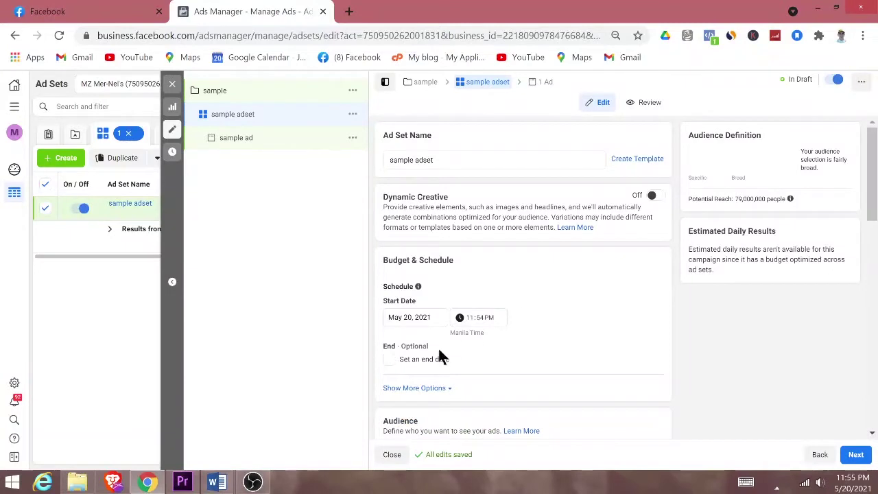
{"action": "scroll", "coordinate": [537, 339], "scroll_direction": "down", "scroll_amount": 2}
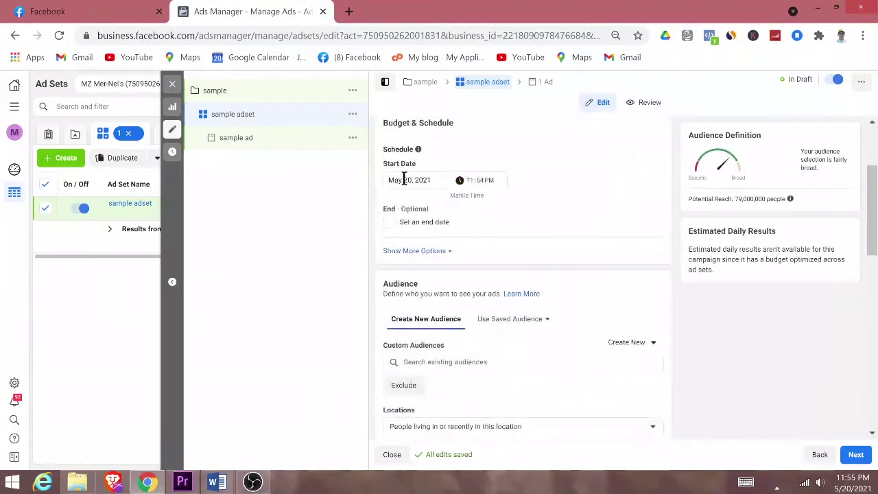
{"action": "left_click", "coordinate": [389, 222]}
{"action": "left_click", "coordinate": [421, 246]}
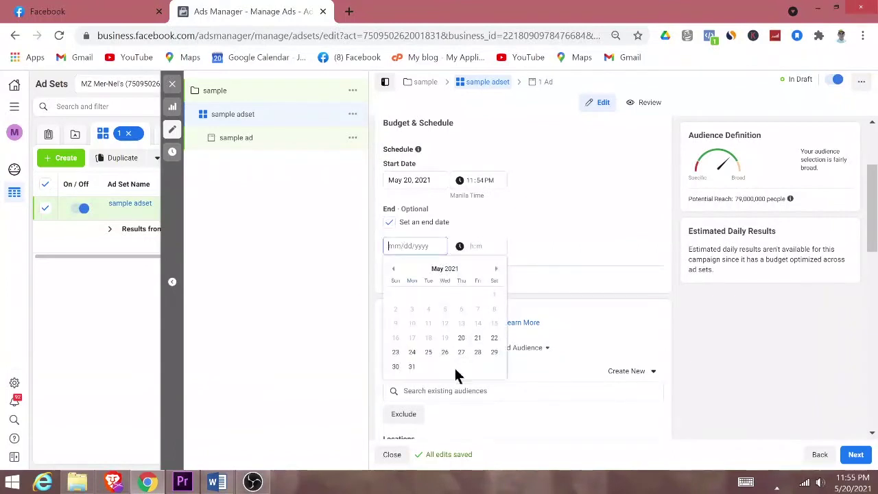
{"action": "left_click", "coordinate": [411, 367]}
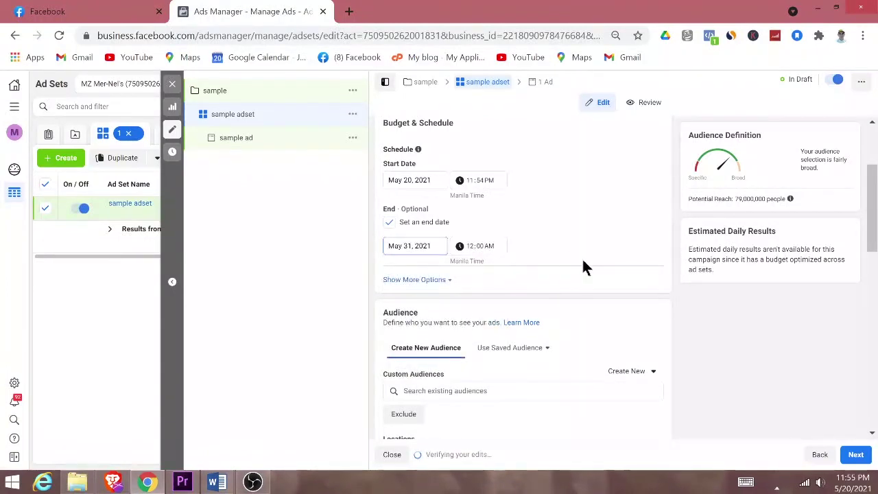
{"action": "scroll", "coordinate": [758, 370], "scroll_direction": "down", "scroll_amount": 2}
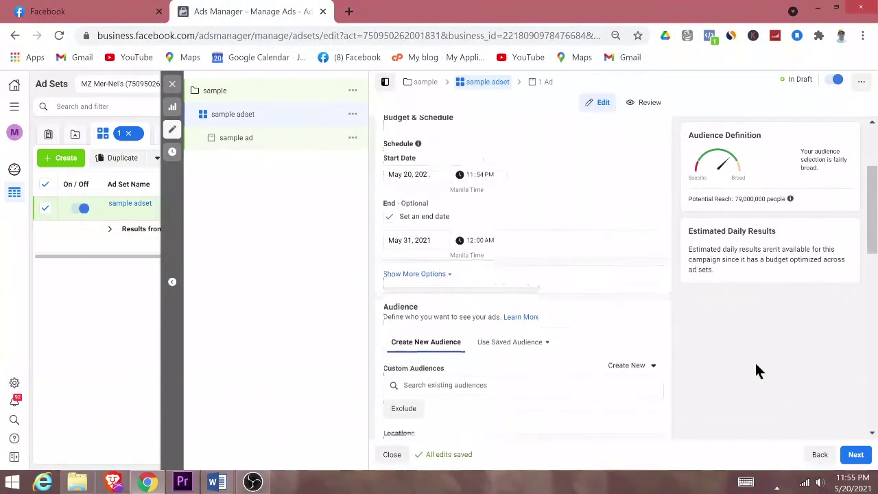
{"action": "scroll", "coordinate": [750, 365], "scroll_direction": "down", "scroll_amount": 1}
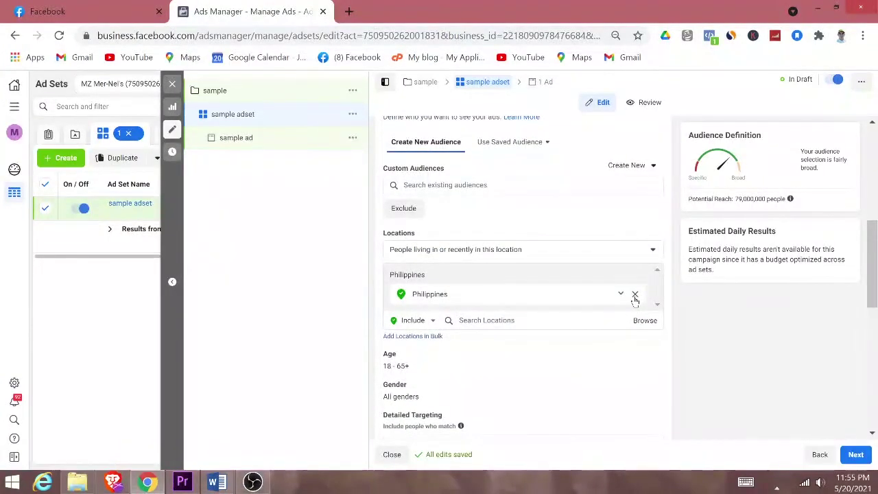
Step: Replace Philippines with people living in Lipa, Batangas as the target location
{"action": "left_click", "coordinate": [634, 300]}
{"action": "left_click", "coordinate": [498, 281]}
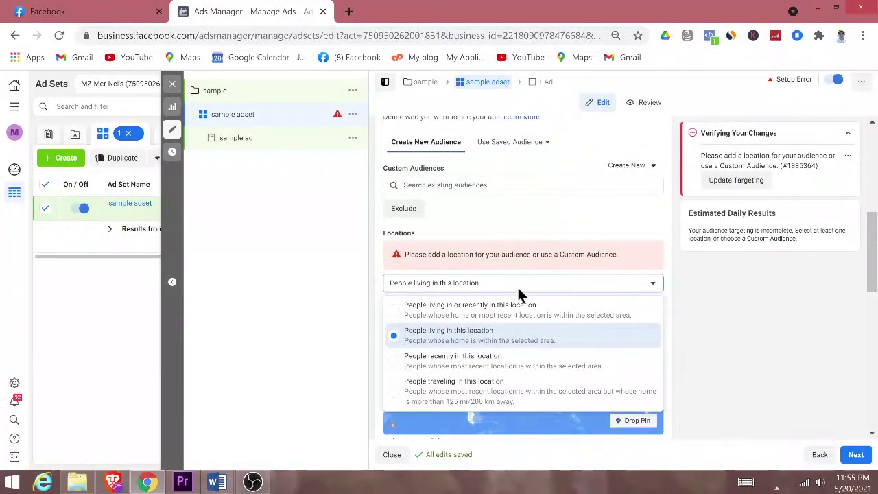
{"action": "left_click", "coordinate": [728, 308]}
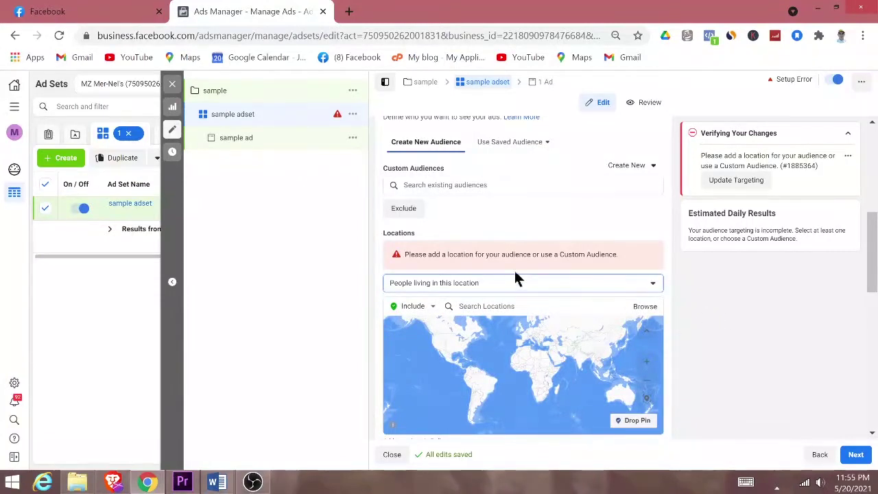
{"action": "left_click", "coordinate": [476, 306]}
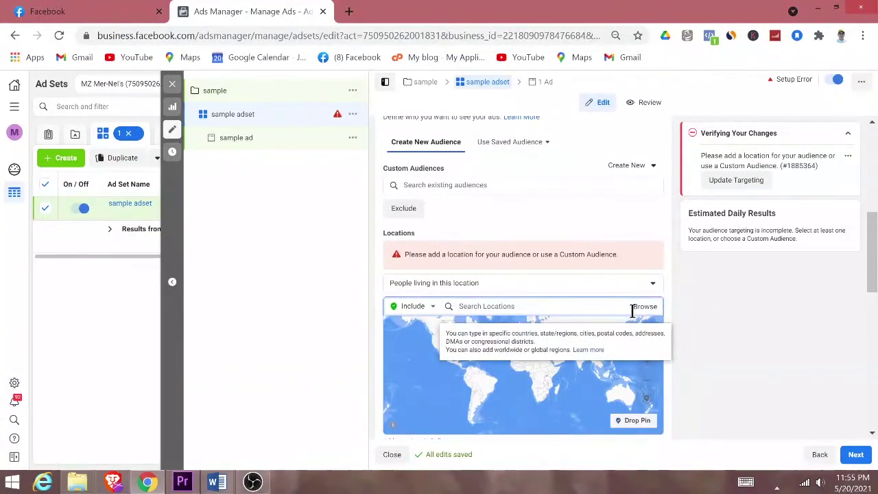
{"action": "type", "text": "lipa city batangas"}
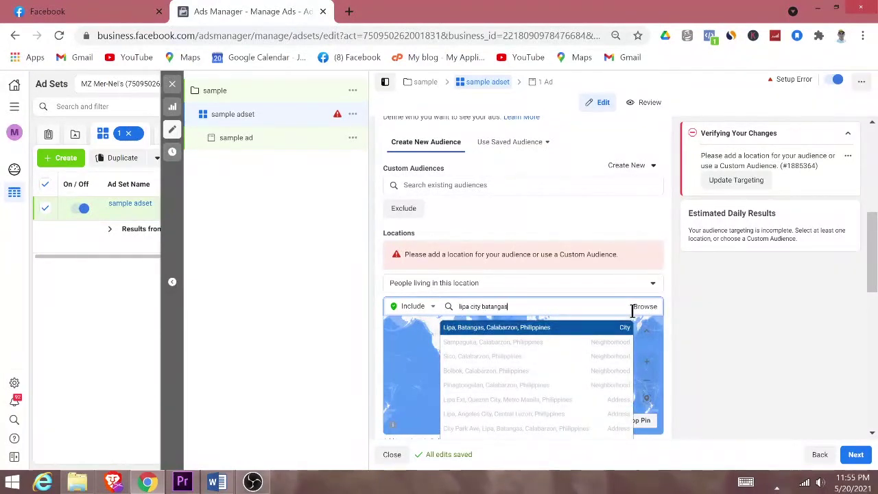
{"action": "left_click", "coordinate": [521, 330]}
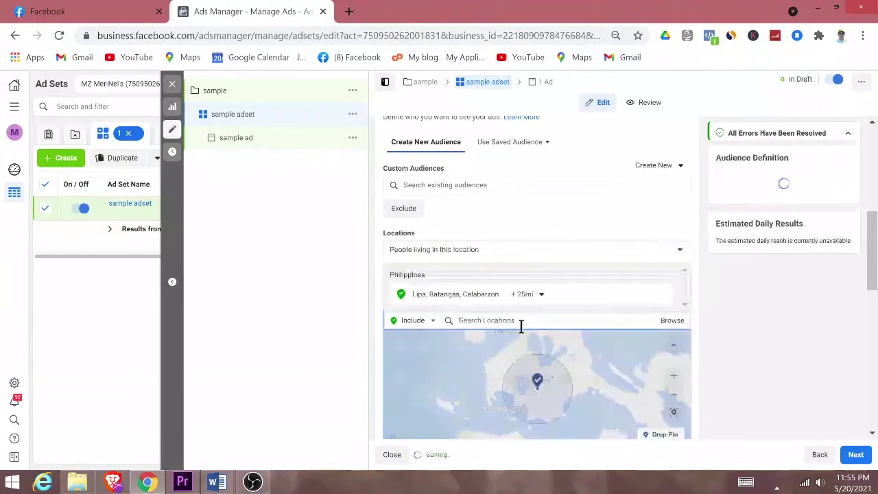
Step: Set the location radius to 10 miles and move the map pin to a new spot near Lipa
{"action": "left_click", "coordinate": [540, 293]}
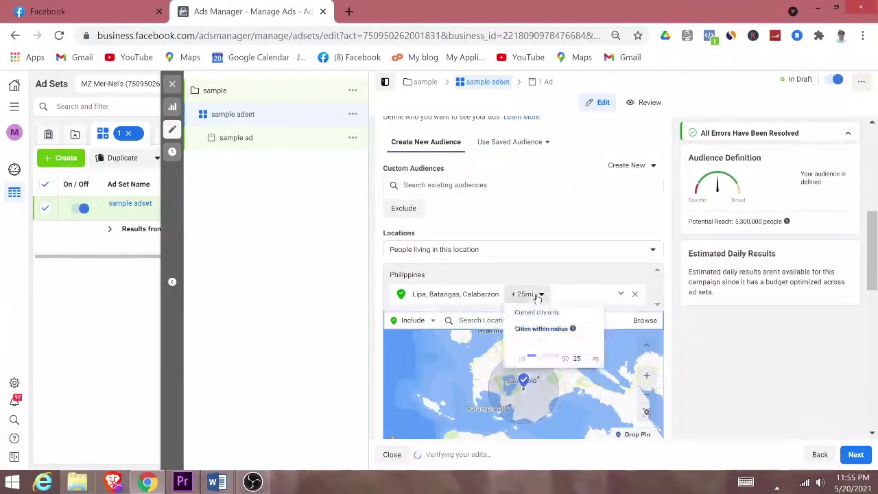
{"action": "left_click", "coordinate": [466, 342]}
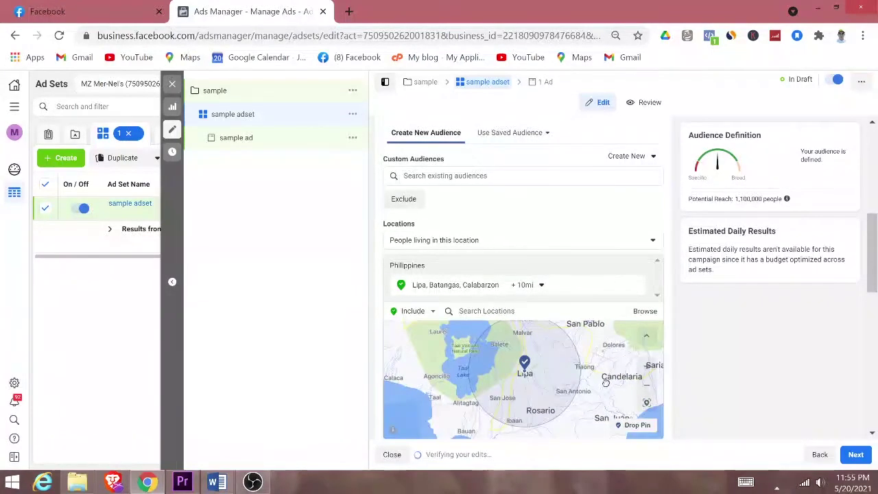
{"action": "left_click", "coordinate": [647, 391]}
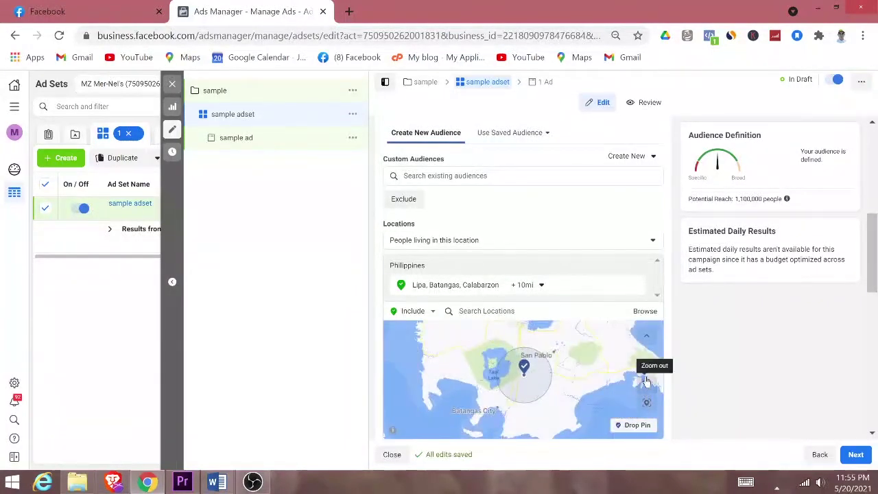
{"action": "left_click", "coordinate": [647, 368]}
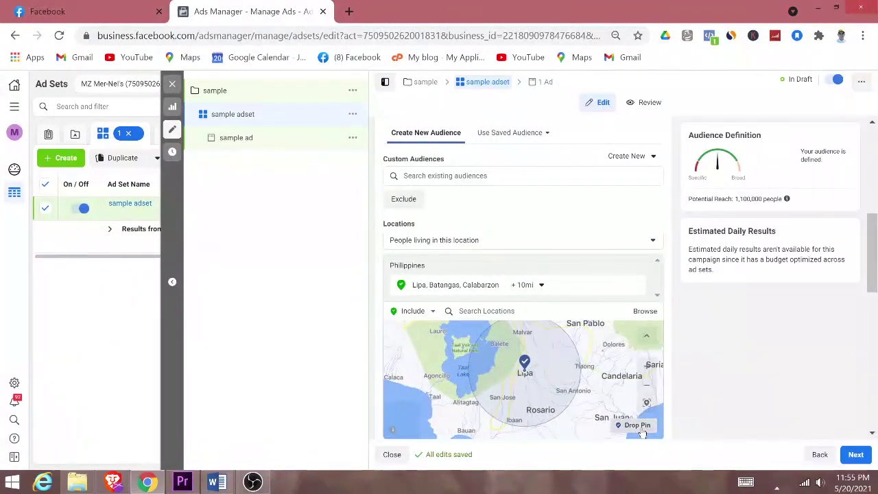
{"action": "left_click_drag", "start_coordinate": [528, 374], "coordinate": [528, 366]}
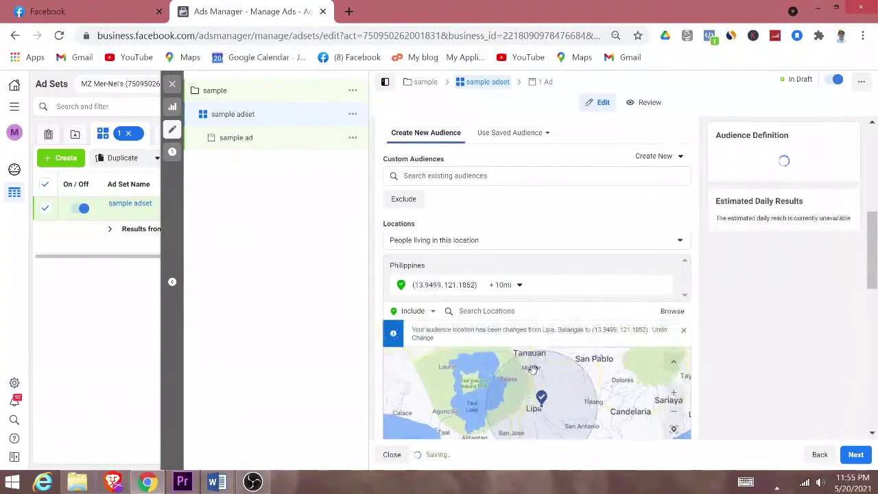
Step: Change the pinned location's radius from 1 mile to 3 miles
{"action": "left_click", "coordinate": [520, 285]}
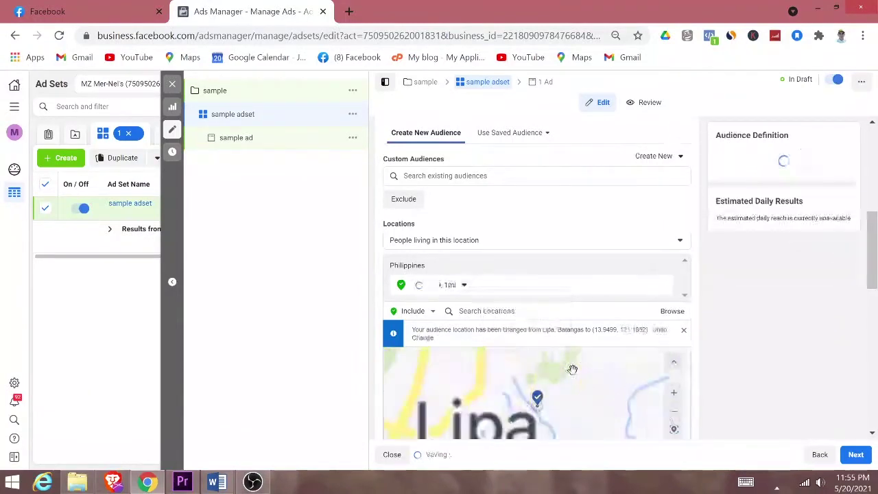
{"action": "scroll", "coordinate": [600, 382], "scroll_direction": "down", "scroll_amount": 1}
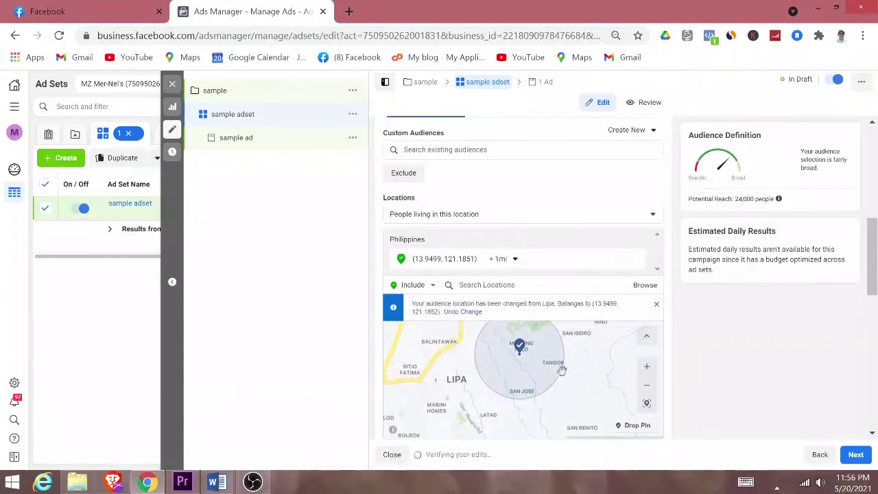
{"action": "left_click", "coordinate": [514, 259]}
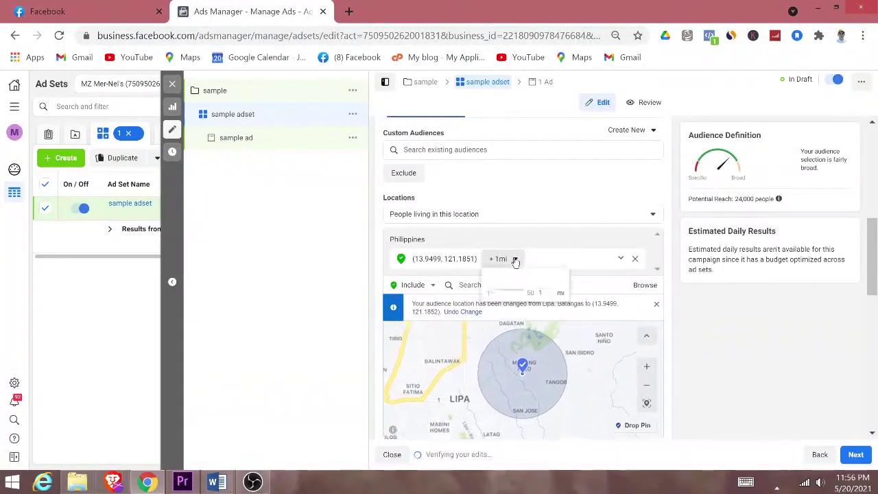
{"action": "left_click_drag", "start_coordinate": [546, 293], "coordinate": [489, 291]}
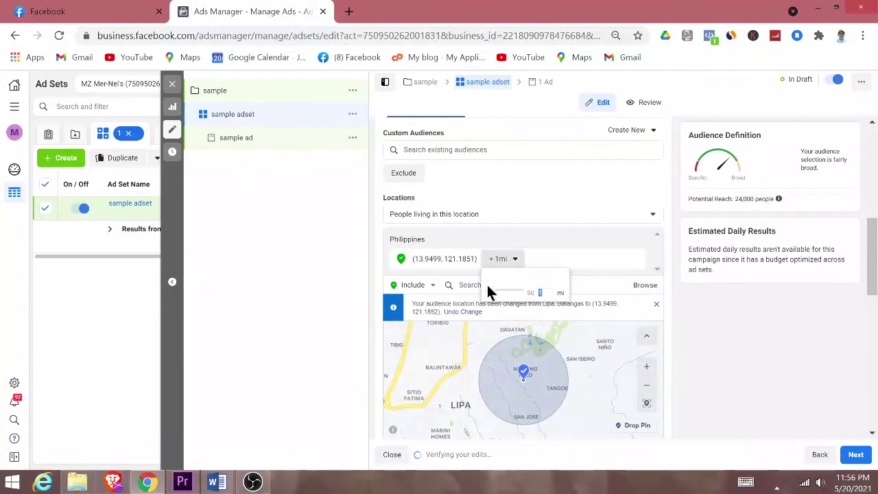
{"action": "type", "text": "3"}
{"action": "key", "text": "Return"}
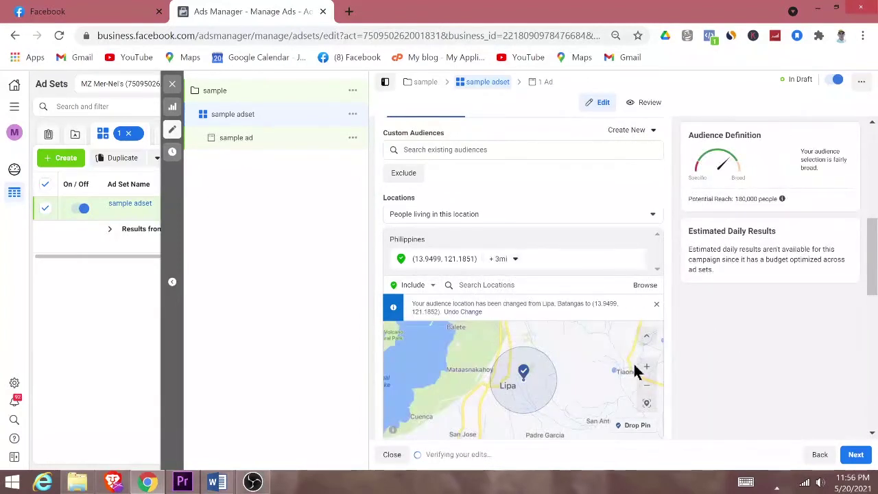
{"action": "scroll", "coordinate": [741, 347], "scroll_direction": "down", "scroll_amount": 2}
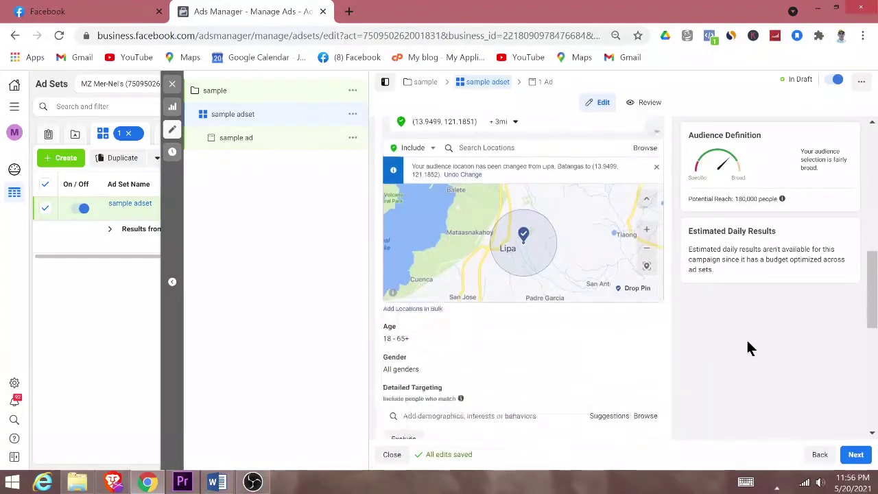
Step: Switch to Manual Placements and exclude Instagram and Audience Network
{"action": "scroll", "coordinate": [746, 349], "scroll_direction": "down", "scroll_amount": 2}
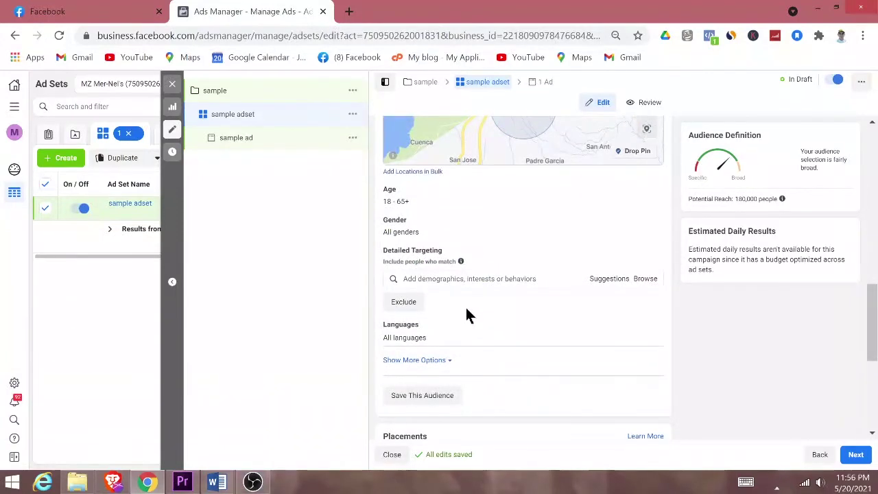
{"action": "scroll", "coordinate": [466, 315], "scroll_direction": "down", "scroll_amount": 1}
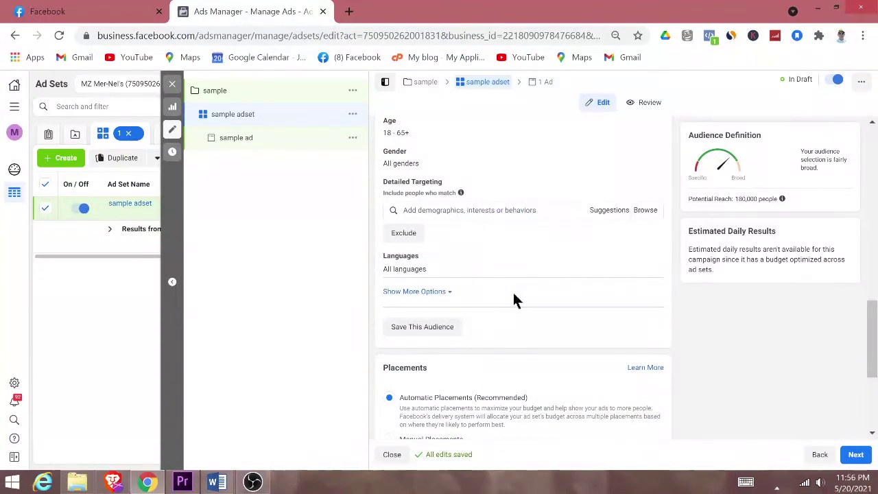
{"action": "scroll", "coordinate": [513, 297], "scroll_direction": "down", "scroll_amount": 3}
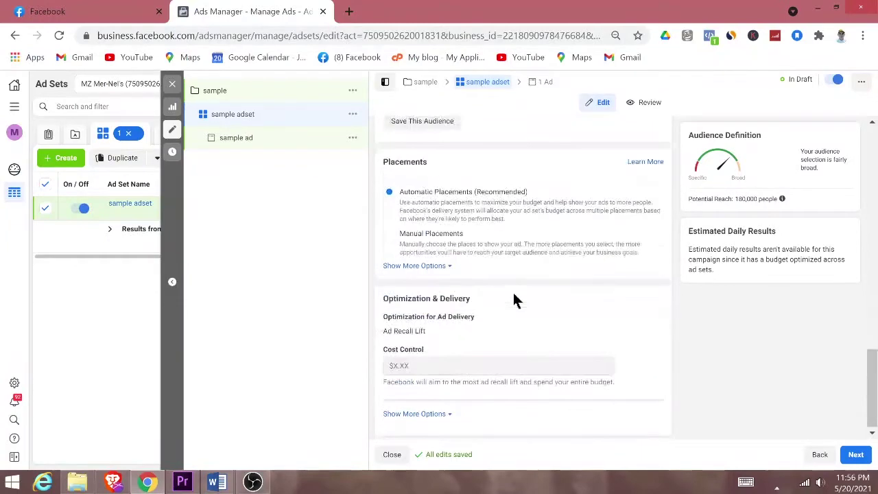
{"action": "left_click", "coordinate": [389, 235]}
{"action": "scroll", "coordinate": [586, 322], "scroll_direction": "down", "scroll_amount": 1}
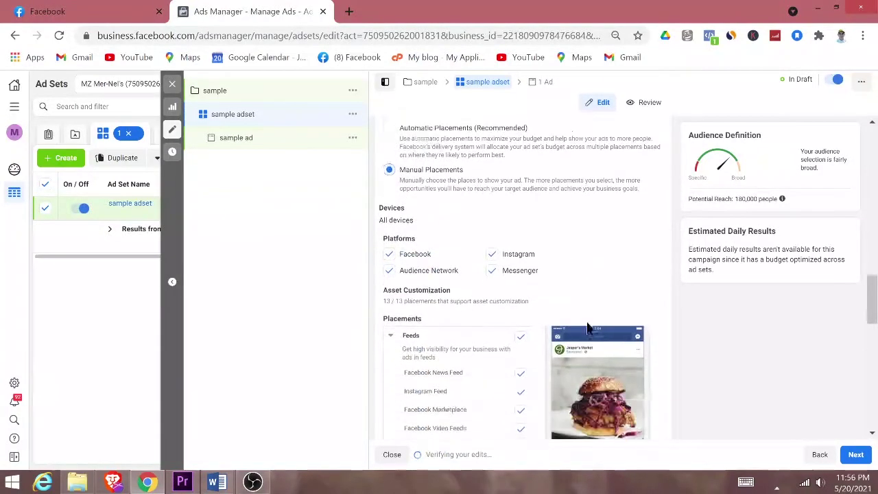
{"action": "scroll", "coordinate": [527, 317], "scroll_direction": "down", "scroll_amount": 1}
{"action": "left_click", "coordinate": [492, 180]}
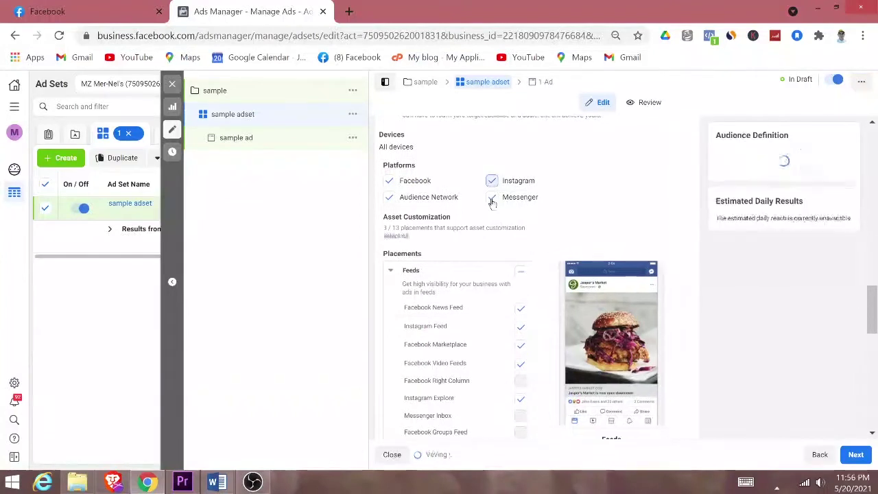
{"action": "left_click", "coordinate": [390, 198]}
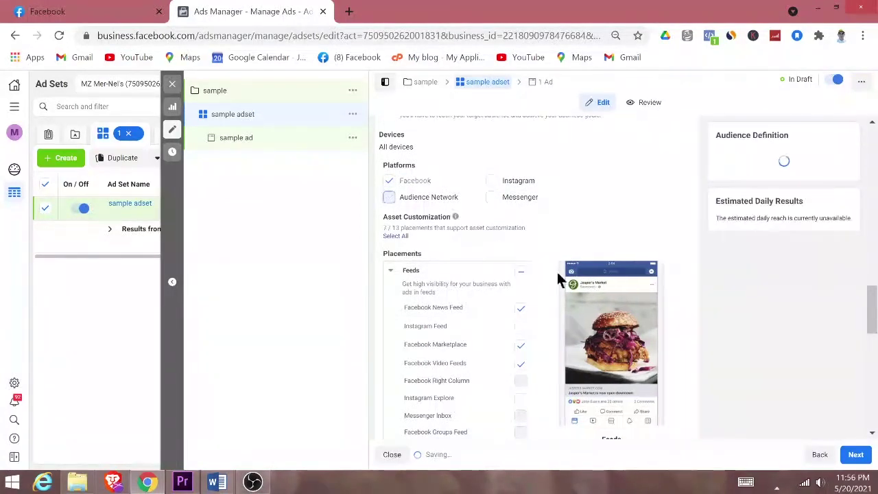
Step: Uncheck the Marketplace, Stories, In-Stream, Search and In-Article placements
{"action": "scroll", "coordinate": [530, 273], "scroll_direction": "down", "scroll_amount": 1}
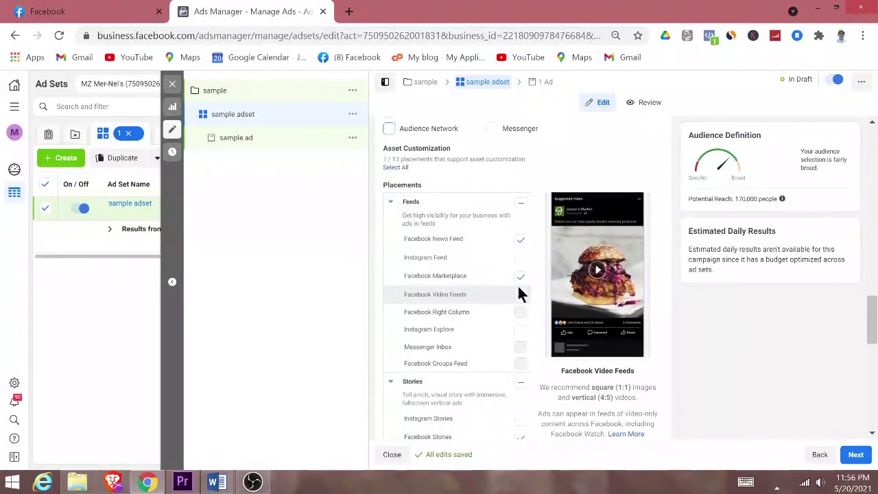
{"action": "left_click", "coordinate": [516, 276]}
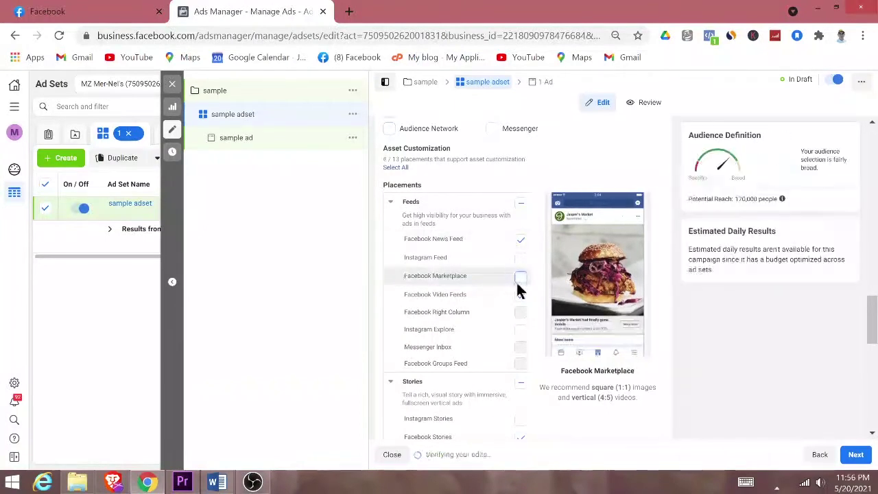
{"action": "scroll", "coordinate": [542, 338], "scroll_direction": "down", "scroll_amount": 3}
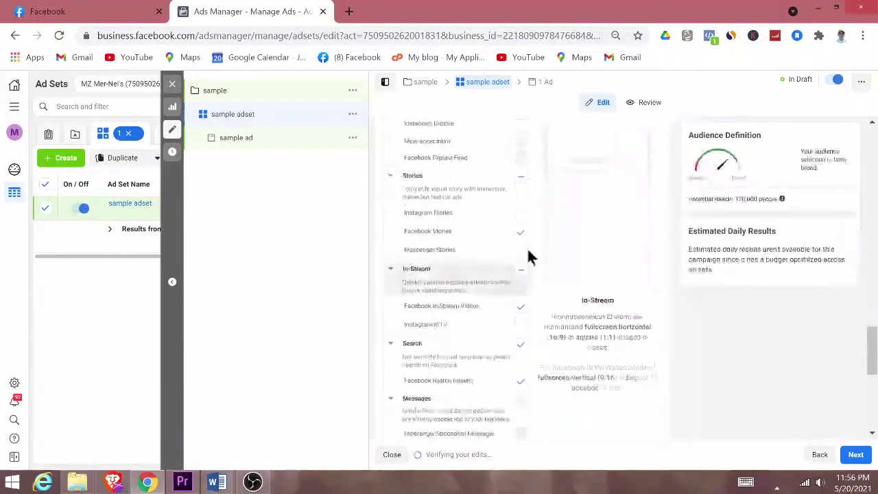
{"action": "left_click", "coordinate": [521, 307]}
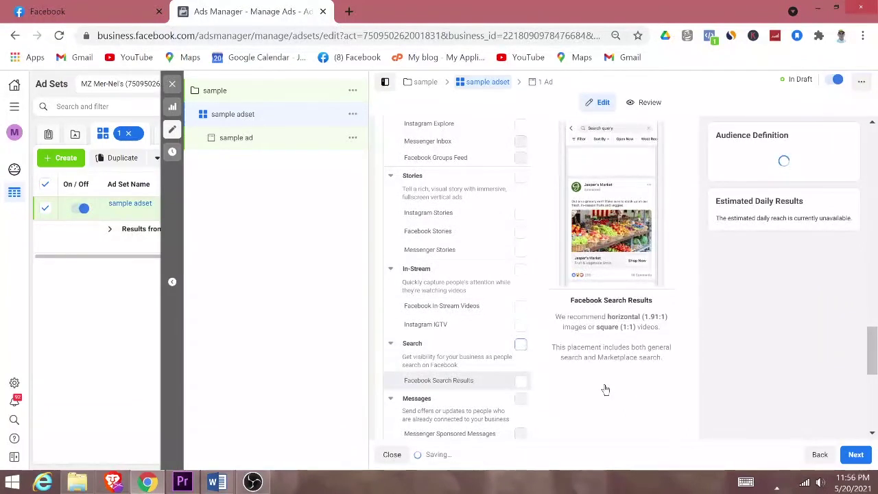
{"action": "scroll", "coordinate": [604, 381], "scroll_direction": "down", "scroll_amount": 1}
{"action": "left_click", "coordinate": [521, 276]}
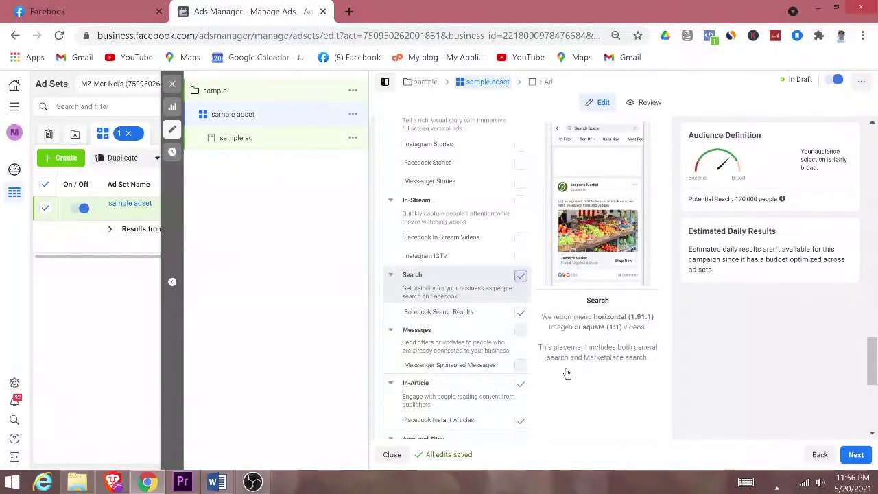
{"action": "scroll", "coordinate": [567, 371], "scroll_direction": "down", "scroll_amount": 2}
{"action": "left_click", "coordinate": [527, 256]}
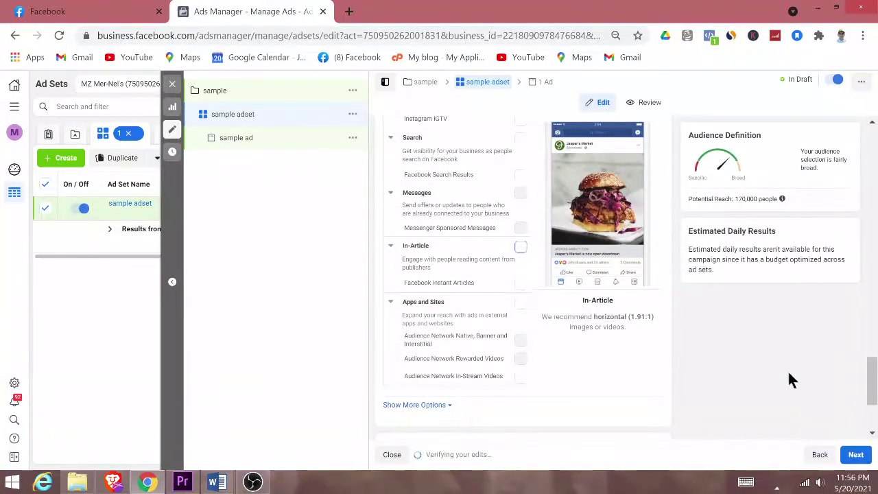
{"action": "scroll", "coordinate": [789, 374], "scroll_direction": "down", "scroll_amount": 2}
Step: Move on to the ad settings and choose GadgetsClub as the Facebook Page
{"action": "left_click", "coordinate": [855, 455]}
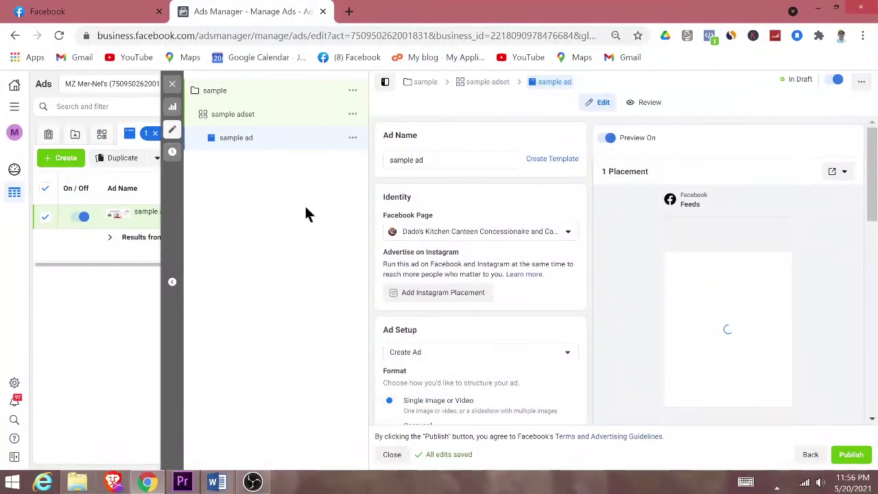
{"action": "left_click", "coordinate": [543, 233]}
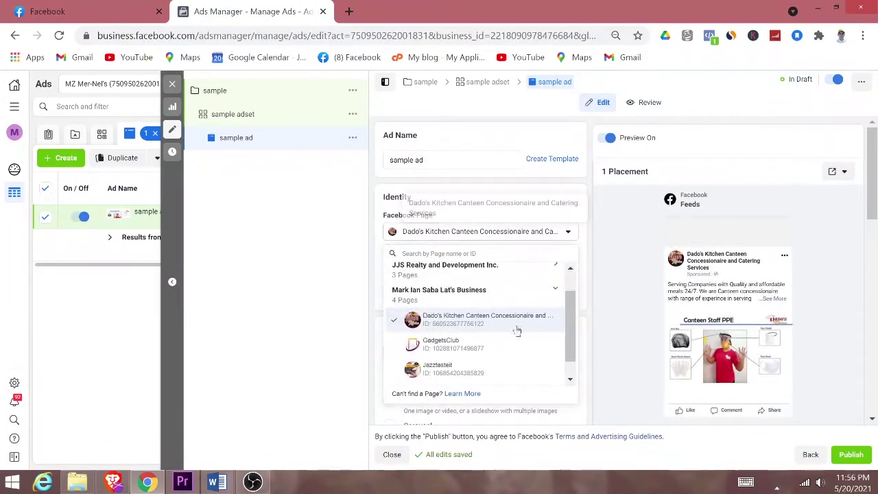
{"action": "left_click", "coordinate": [435, 345]}
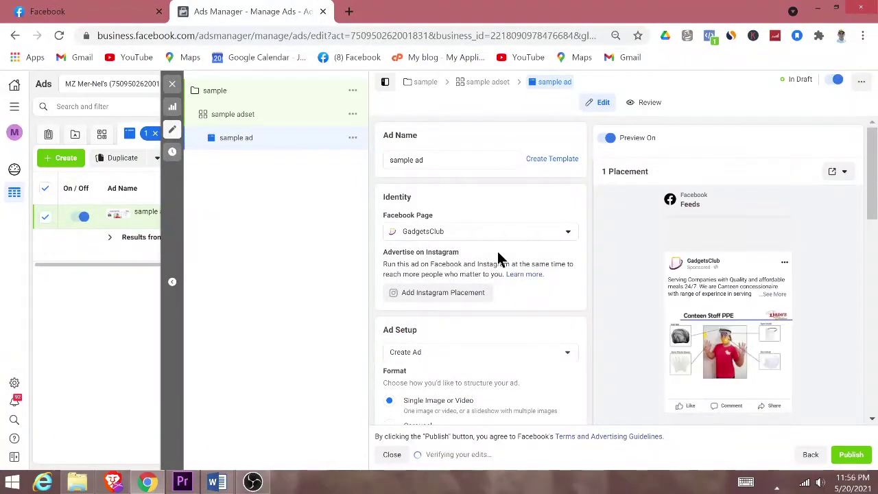
Step: Select the Carousel ad format under Ad Setup
{"action": "scroll", "coordinate": [499, 260], "scroll_direction": "down", "scroll_amount": 2}
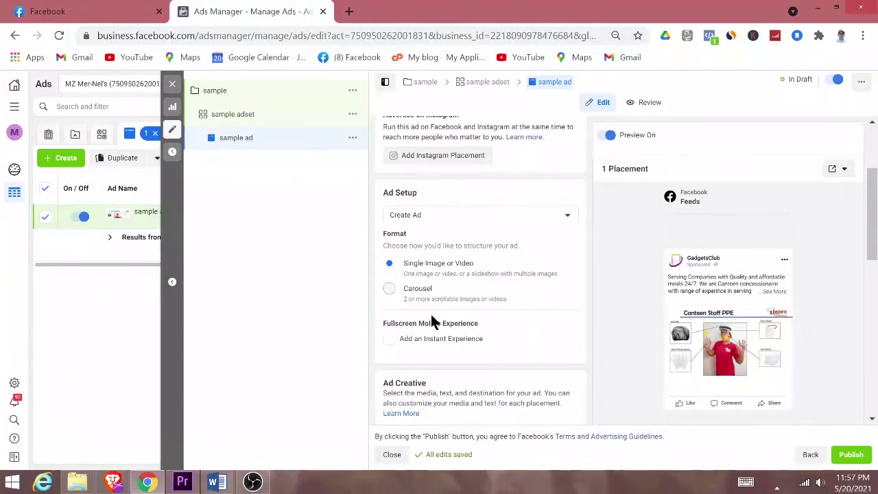
{"action": "left_click", "coordinate": [389, 288]}
{"action": "scroll", "coordinate": [563, 327], "scroll_direction": "down", "scroll_amount": 1}
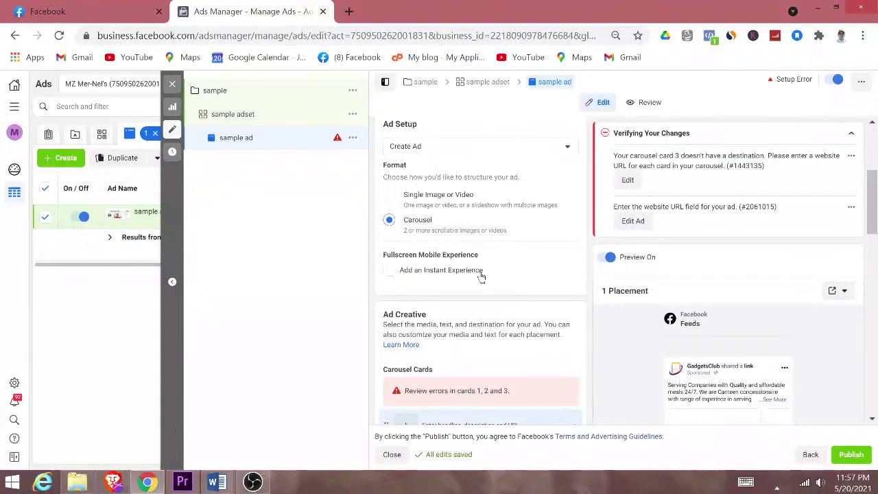
Step: Attach the Capture.JPG image from the image library to carousel card 1
{"action": "scroll", "coordinate": [556, 306], "scroll_direction": "down", "scroll_amount": 3}
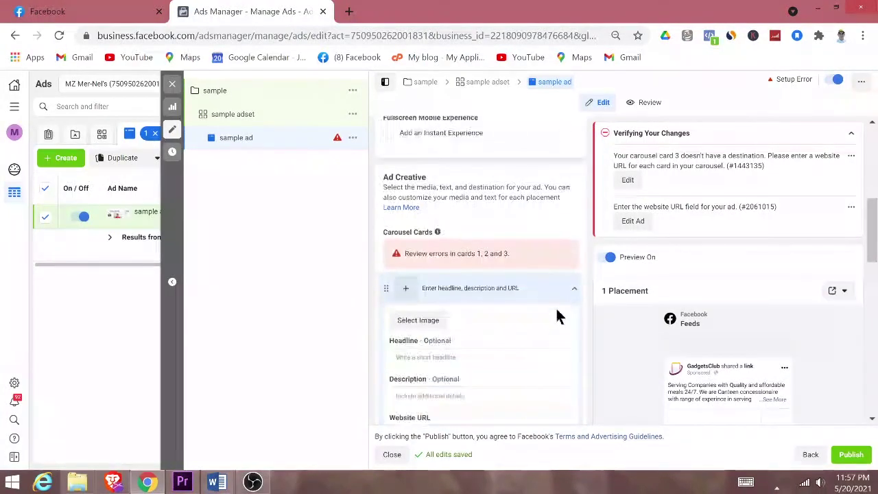
{"action": "left_click", "coordinate": [420, 251]}
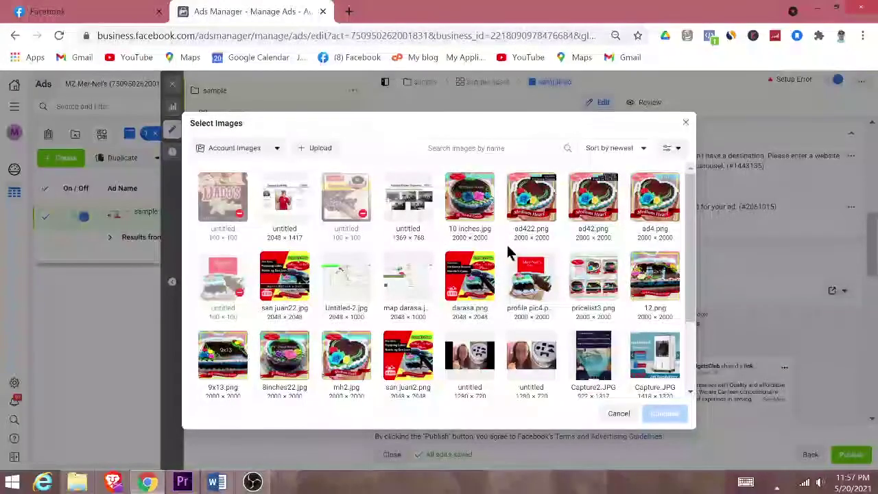
{"action": "left_click_drag", "start_coordinate": [691, 299], "coordinate": [682, 355]}
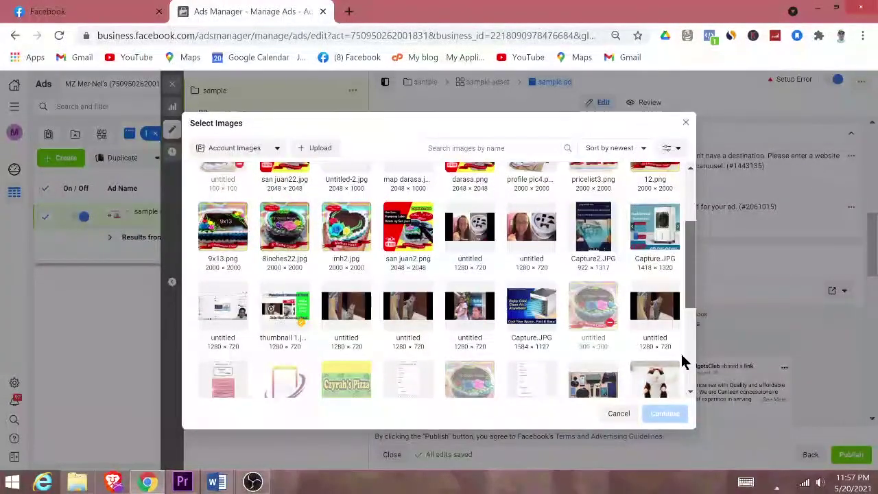
{"action": "left_click", "coordinate": [539, 313]}
{"action": "left_click", "coordinate": [665, 414]}
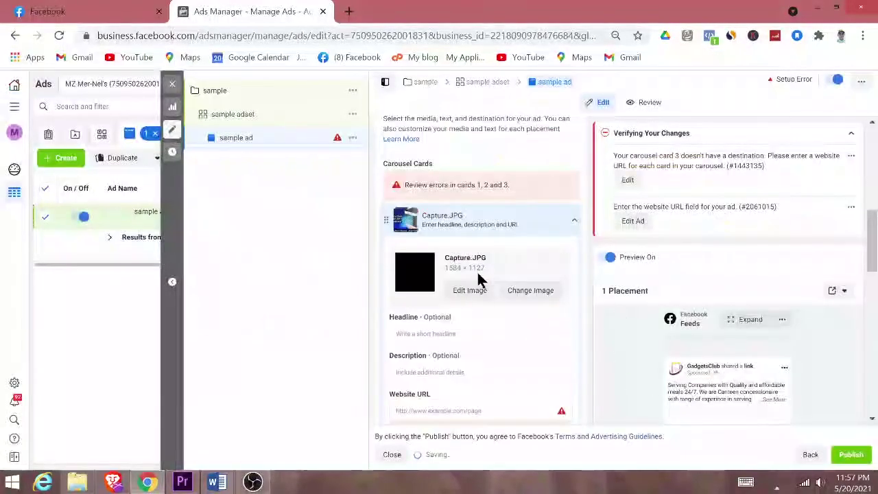
Step: Place the cursor in card 1's Website URL field, then switch to File Explorer
{"action": "scroll", "coordinate": [474, 353], "scroll_direction": "down", "scroll_amount": 1}
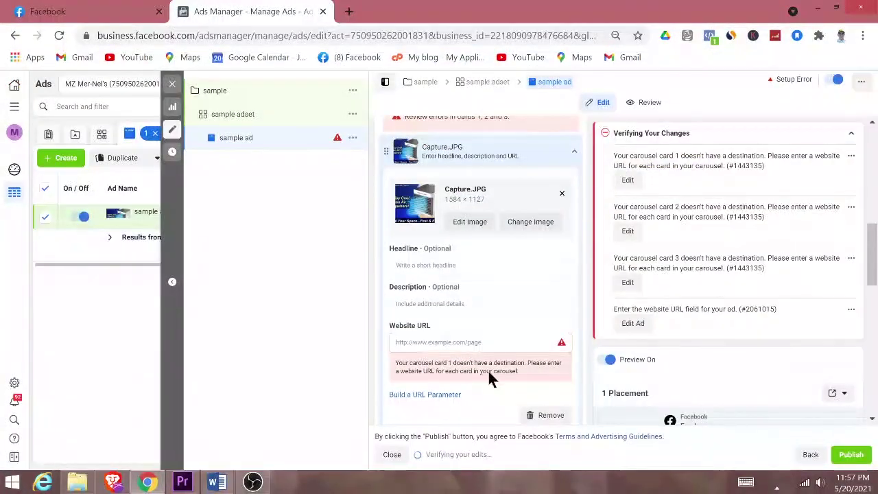
{"action": "left_click", "coordinate": [499, 344]}
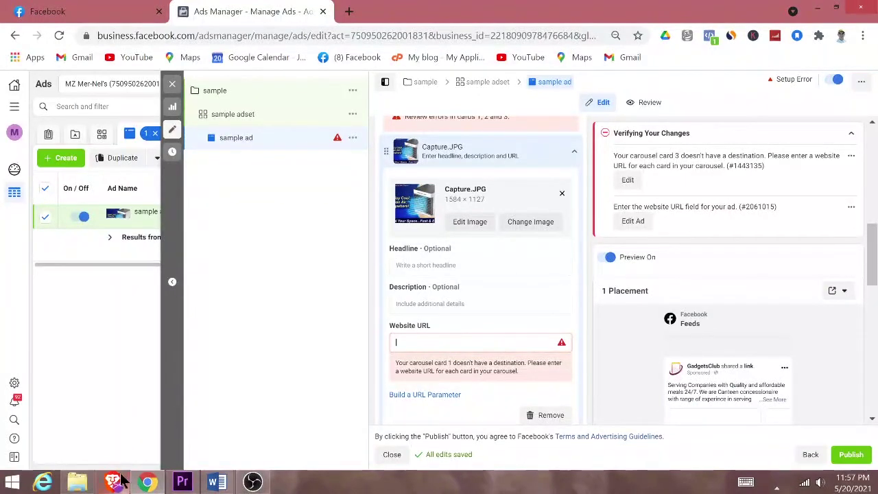
{"action": "left_click", "coordinate": [77, 482]}
Step: Open the Affiliate Links document and copy the Lazada Aircooler link URL
{"action": "left_click", "coordinate": [69, 83]}
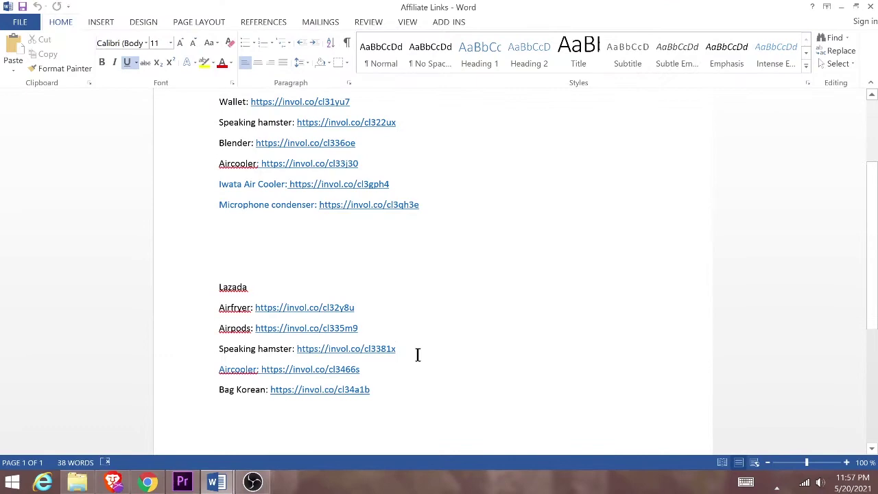
{"action": "scroll", "coordinate": [417, 354], "scroll_direction": "down", "scroll_amount": 1}
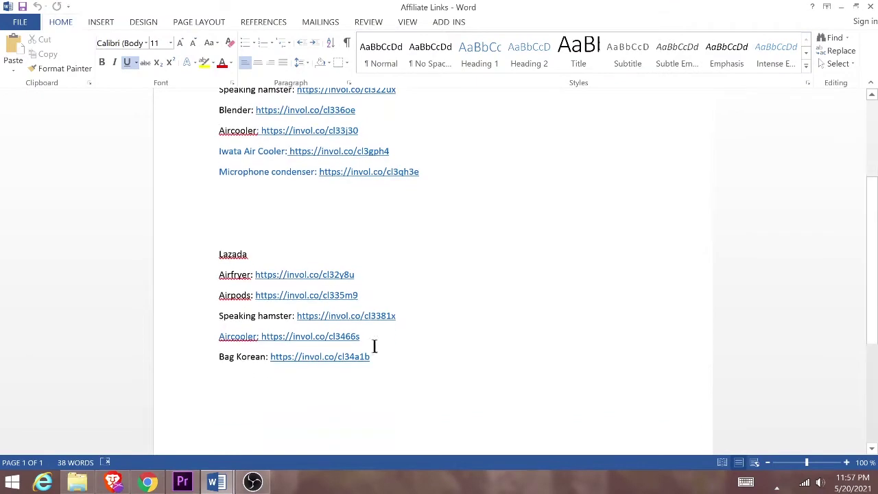
{"action": "left_click_drag", "start_coordinate": [326, 335], "coordinate": [261, 335]}
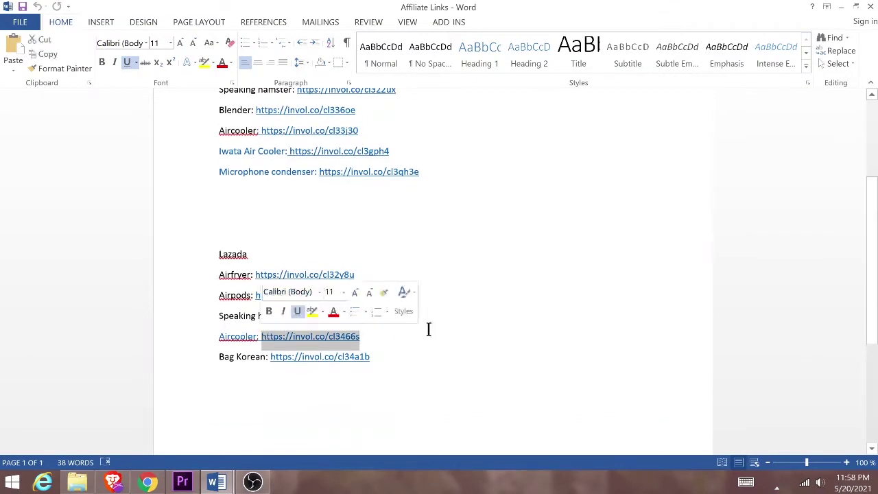
{"action": "left_click", "coordinate": [489, 336]}
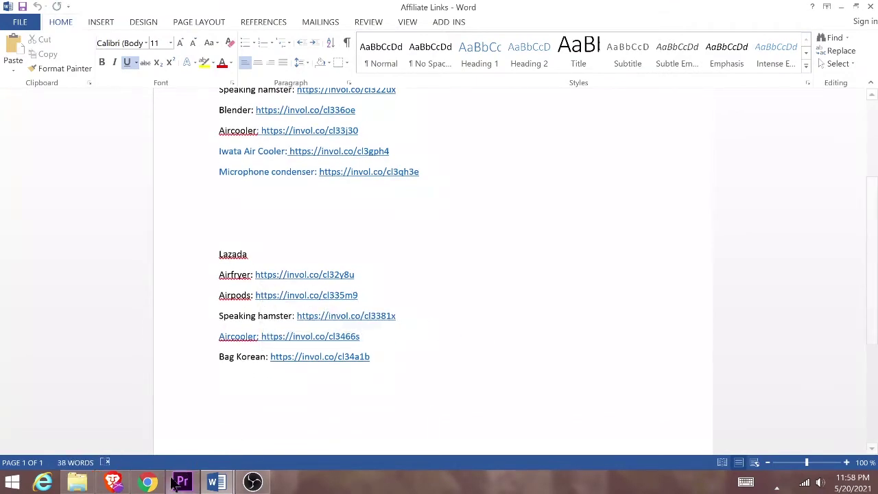
{"action": "left_click", "coordinate": [147, 483]}
Step: Paste the Aircooler link into card 1's Website URL field
{"action": "left_click", "coordinate": [462, 343]}
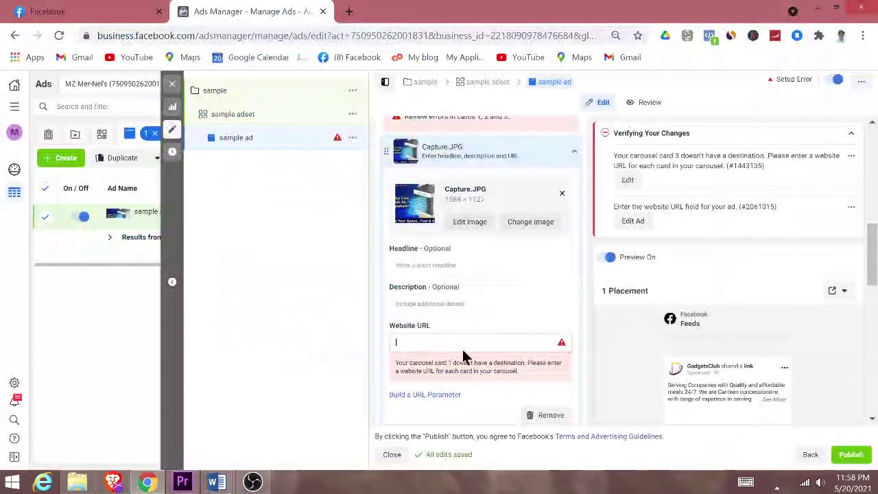
{"action": "type", "text": "https://invol.co/cl3466e"}
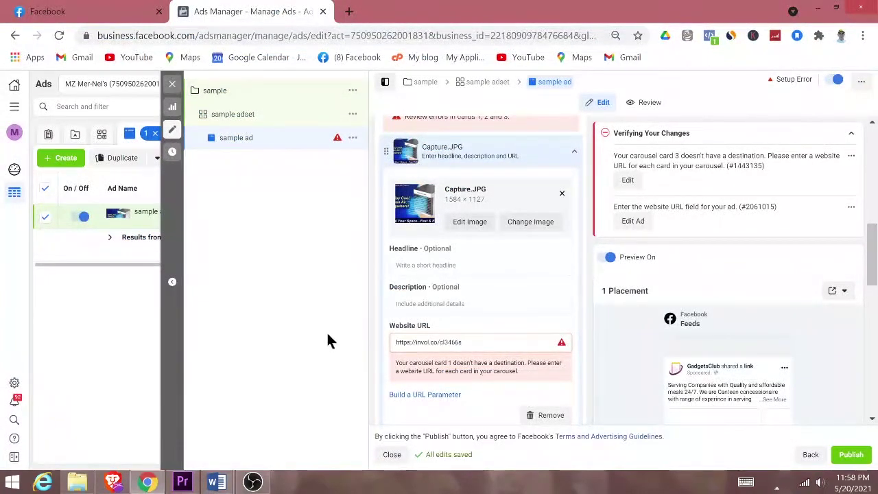
{"action": "left_click", "coordinate": [327, 336]}
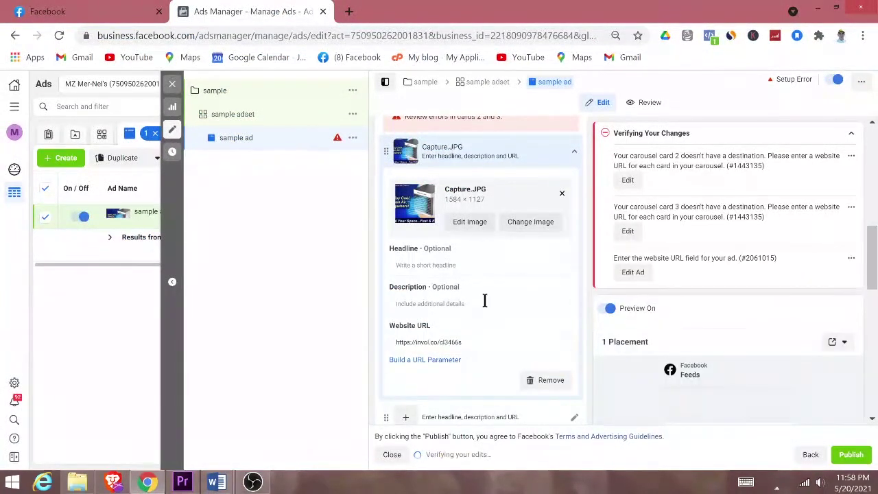
Step: Add a new video card to the carousel using the square hole2 video
{"action": "scroll", "coordinate": [486, 306], "scroll_direction": "down", "scroll_amount": 2}
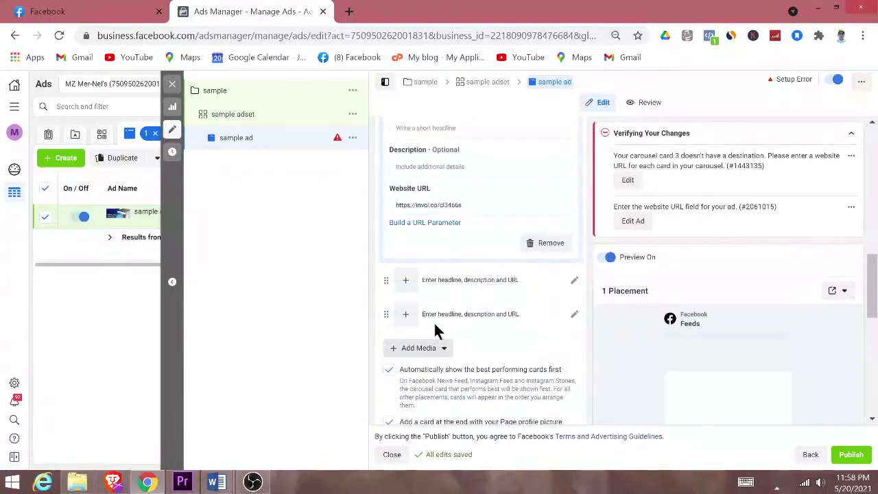
{"action": "left_click", "coordinate": [415, 350]}
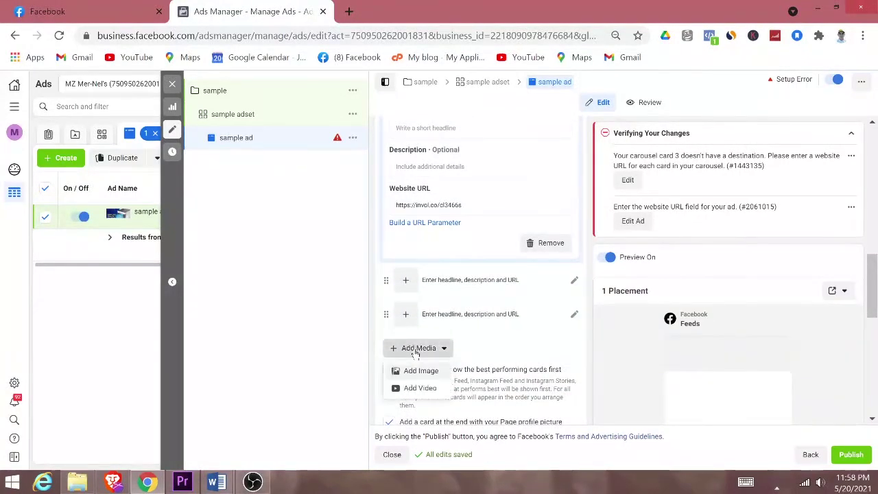
{"action": "left_click", "coordinate": [419, 390]}
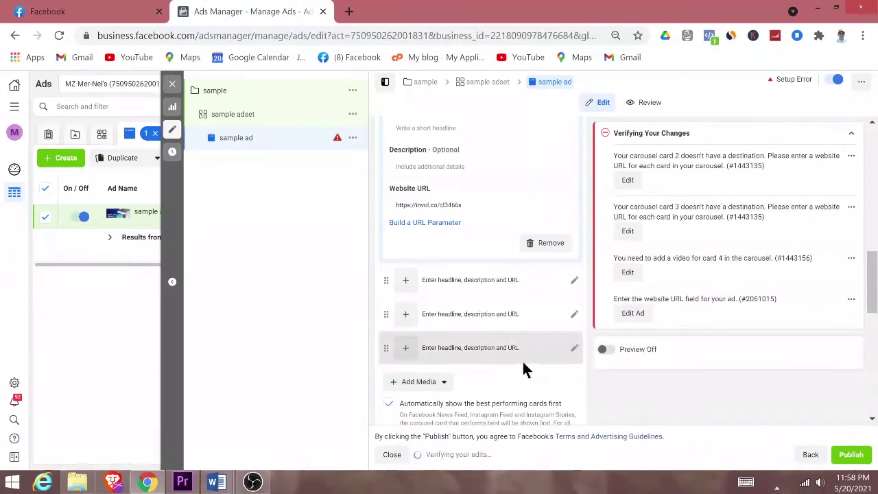
{"action": "left_click", "coordinate": [451, 353]}
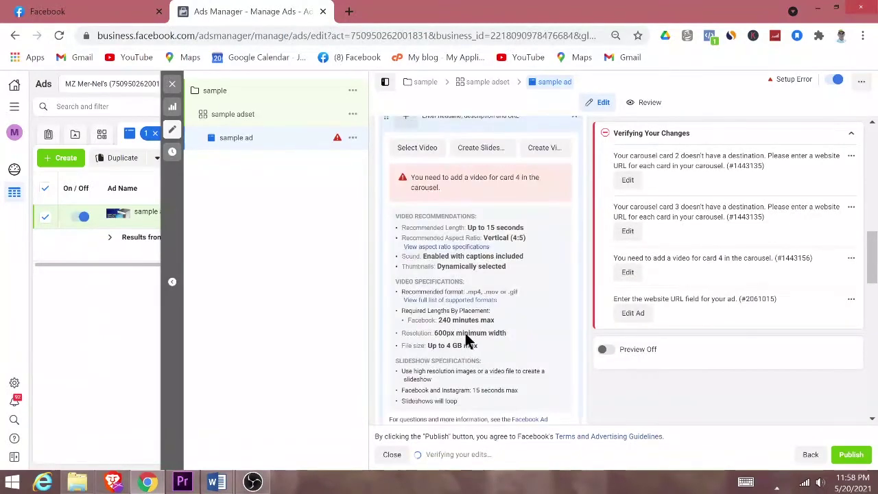
{"action": "left_click", "coordinate": [417, 148]}
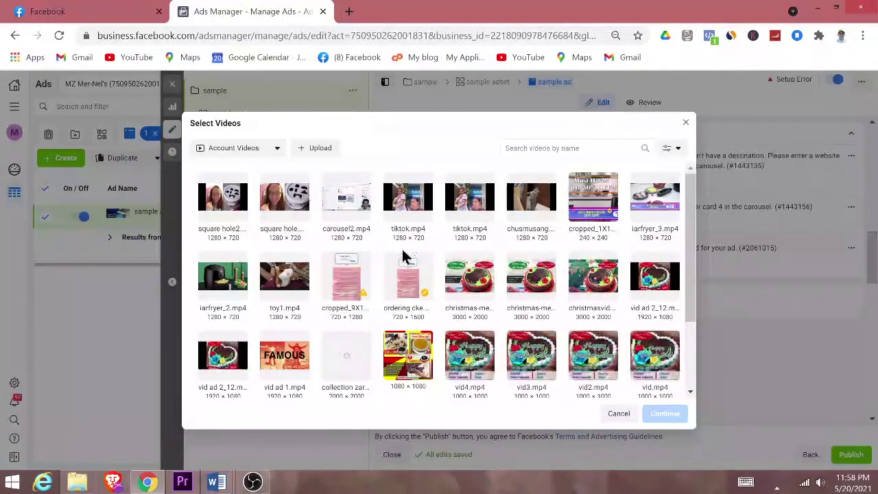
{"action": "left_click", "coordinate": [221, 203]}
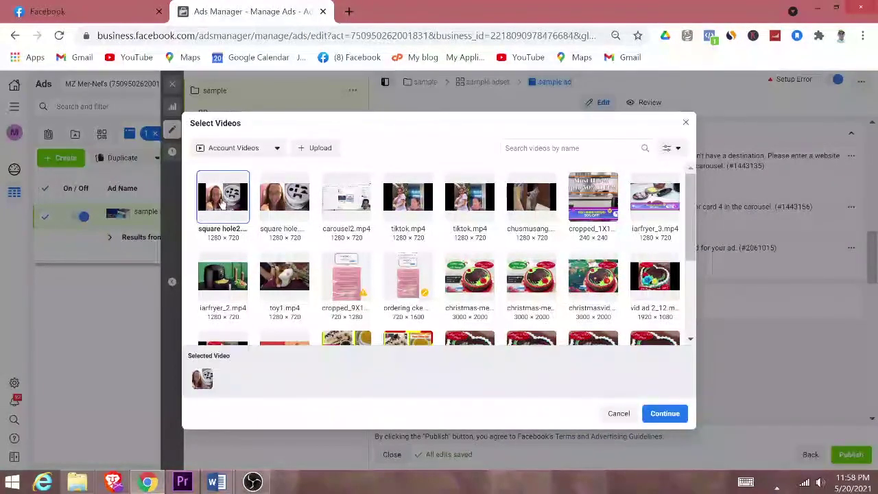
{"action": "left_click", "coordinate": [664, 414]}
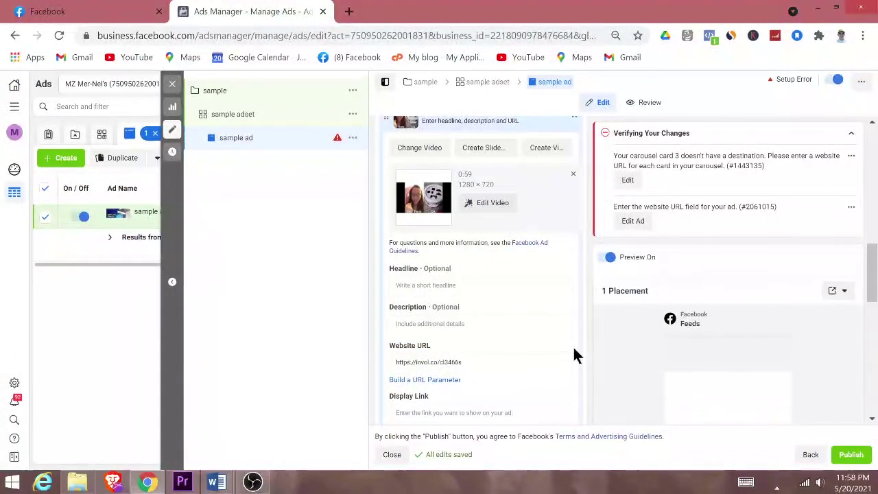
Step: Remove the empty second carousel card
{"action": "scroll", "coordinate": [500, 308], "scroll_direction": "up", "scroll_amount": 5}
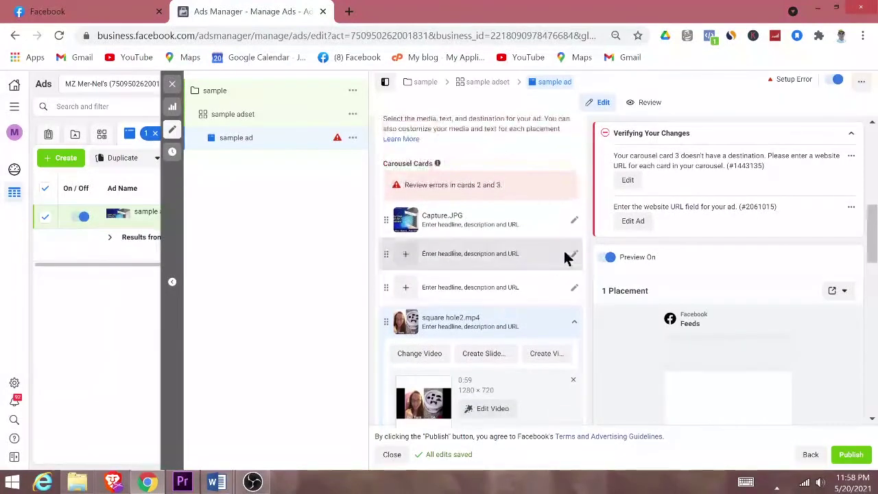
{"action": "left_click", "coordinate": [575, 256]}
{"action": "scroll", "coordinate": [542, 354], "scroll_direction": "down", "scroll_amount": 1}
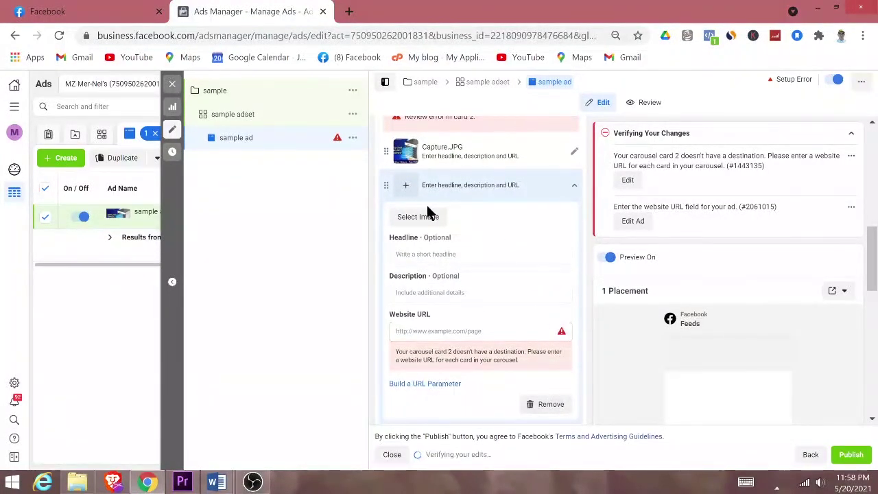
{"action": "scroll", "coordinate": [479, 213], "scroll_direction": "down", "scroll_amount": 1}
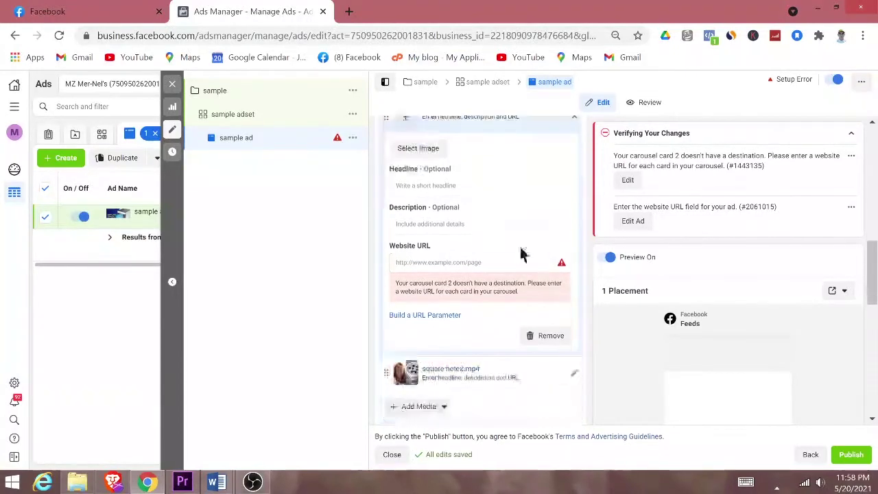
{"action": "left_click", "coordinate": [549, 335]}
{"action": "scroll", "coordinate": [479, 269], "scroll_direction": "up", "scroll_amount": 2}
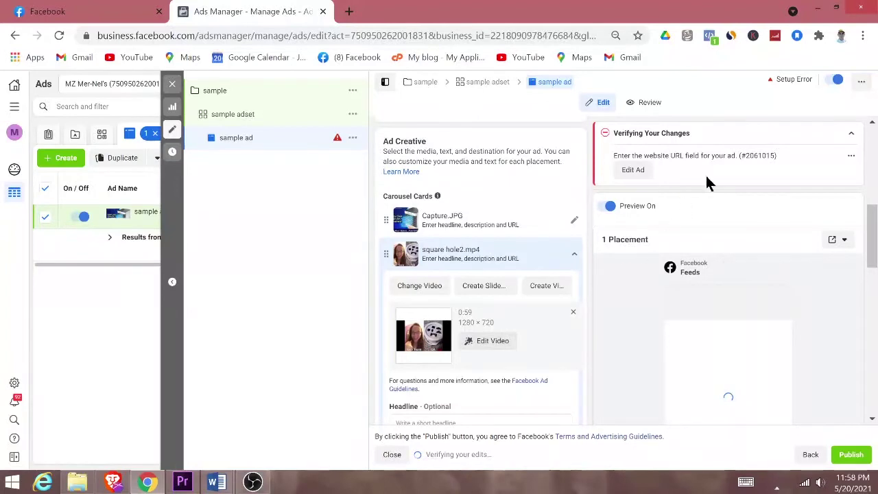
{"action": "scroll", "coordinate": [538, 326], "scroll_direction": "down", "scroll_amount": 3}
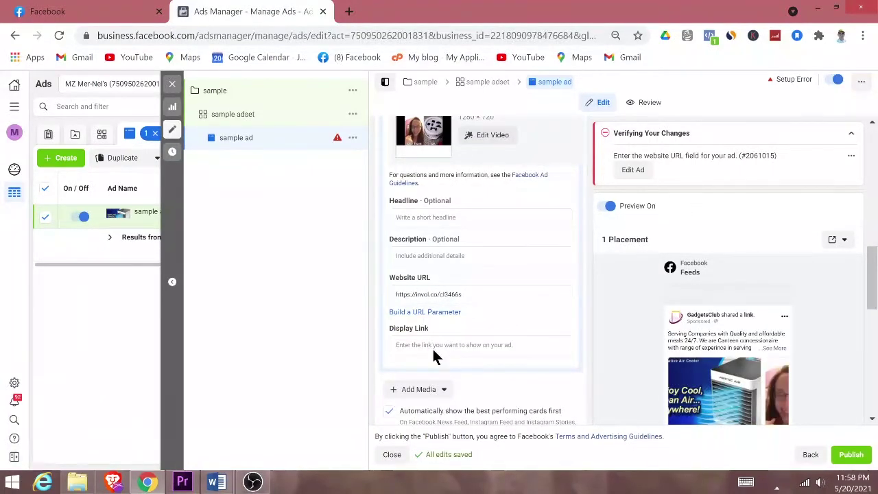
{"action": "scroll", "coordinate": [488, 350], "scroll_direction": "down", "scroll_amount": 5}
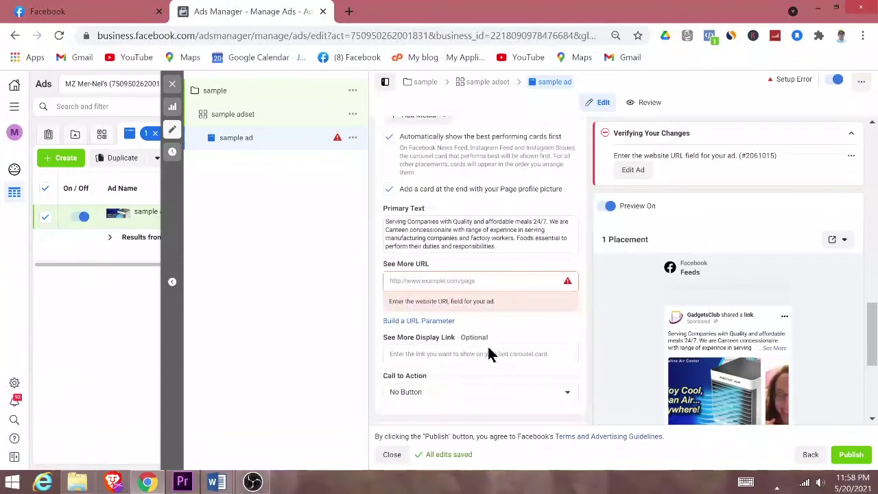
Step: Paste the Aircooler link into the See More URL field
{"action": "left_click", "coordinate": [440, 280]}
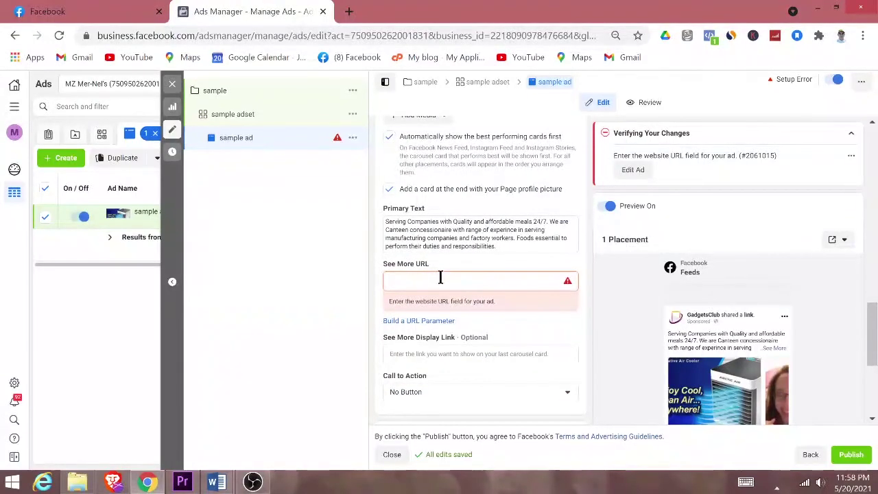
{"action": "left_click", "coordinate": [320, 233]}
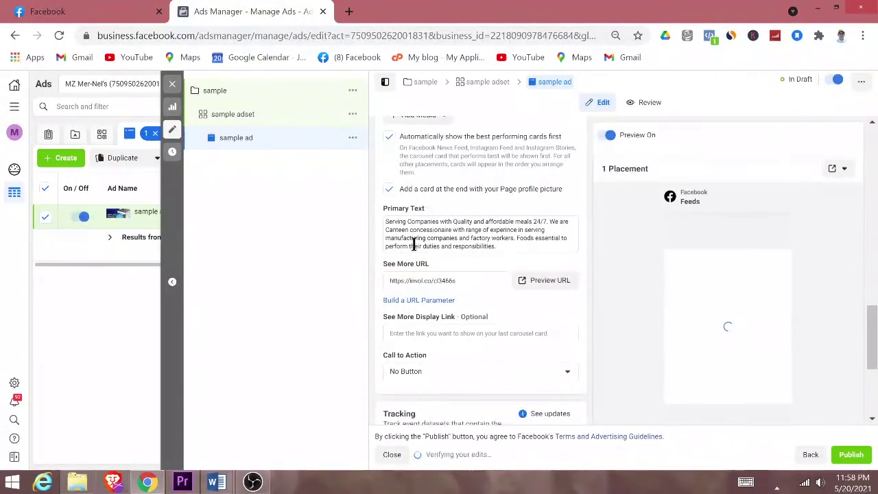
{"action": "scroll", "coordinate": [464, 249], "scroll_direction": "up", "scroll_amount": 4}
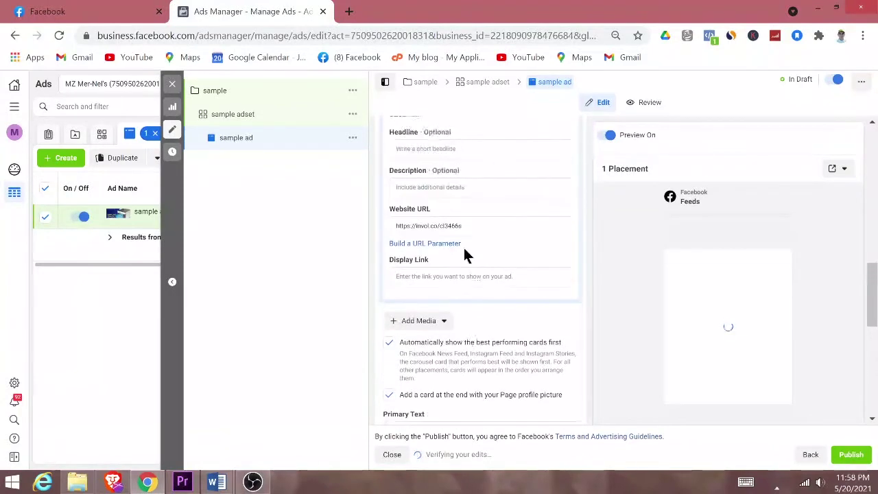
{"action": "scroll", "coordinate": [464, 256], "scroll_direction": "up", "scroll_amount": 5}
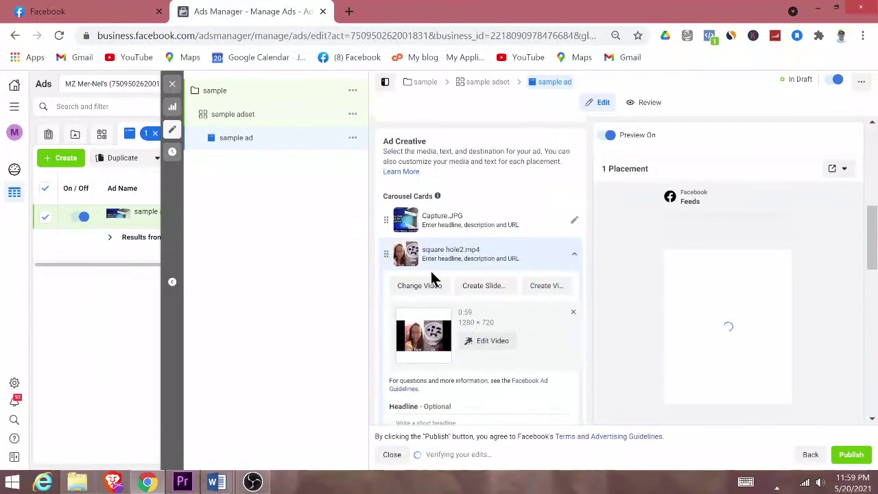
Step: Move the square hole2.mp4 card ahead of Capture.JPG and turn off auto-ordering by best performance
{"action": "left_click_drag", "start_coordinate": [387, 254], "coordinate": [387, 220]}
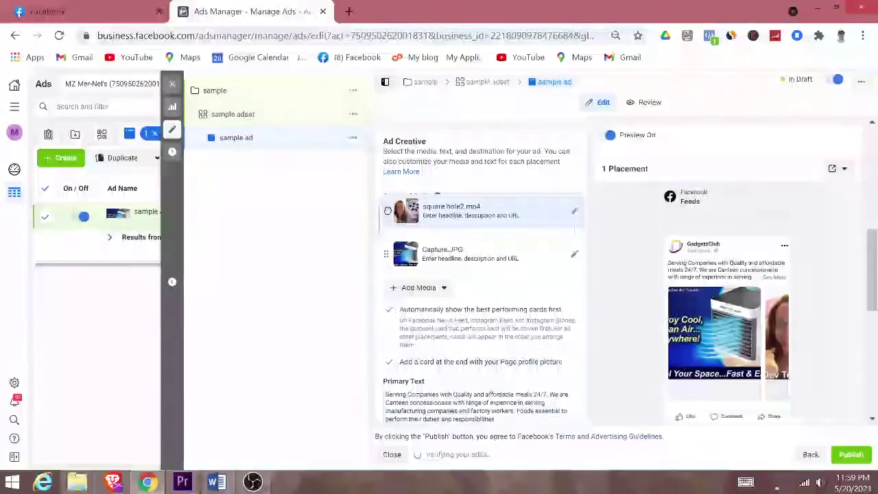
{"action": "scroll", "coordinate": [521, 319], "scroll_direction": "down", "scroll_amount": 7}
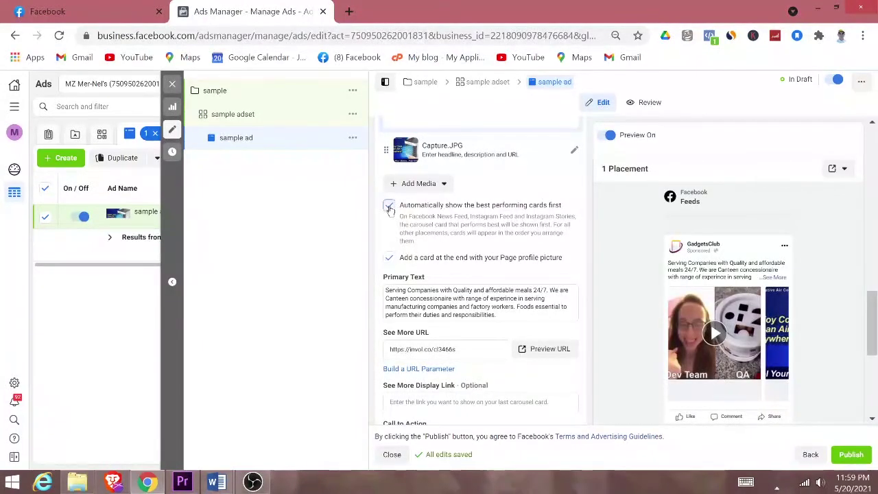
{"action": "left_click", "coordinate": [389, 206]}
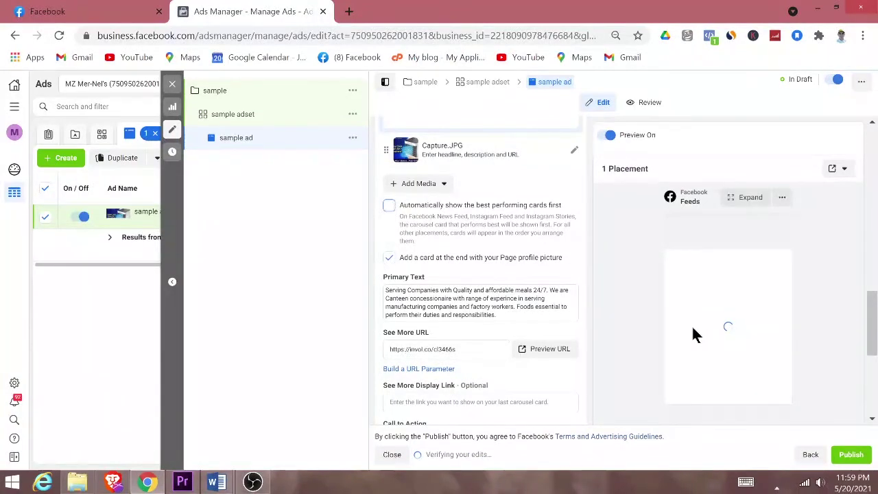